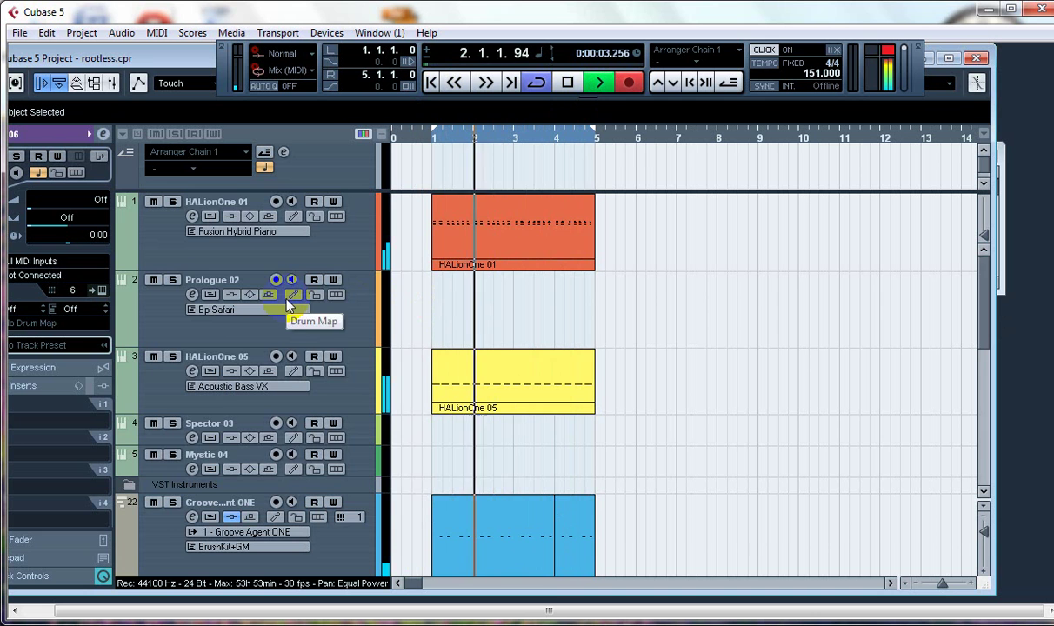
Step: Open the recent song rootless in Reason and turn its rack to the front side
{"action": "scroll", "coordinate": [287, 300], "scroll_direction": "down", "scroll_amount": 6}
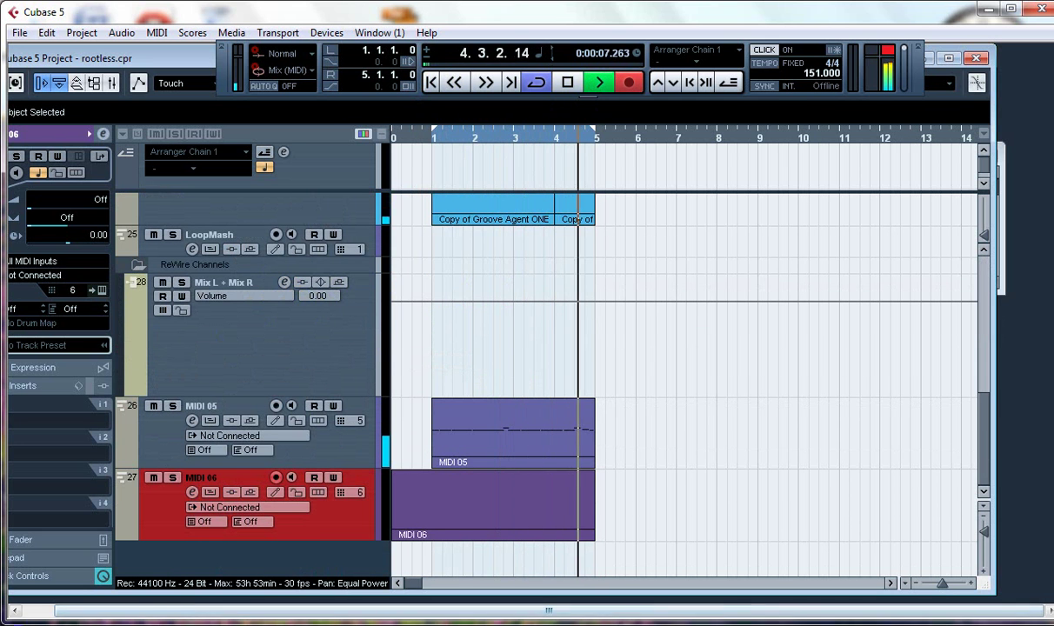
{"action": "key", "text": "super"}
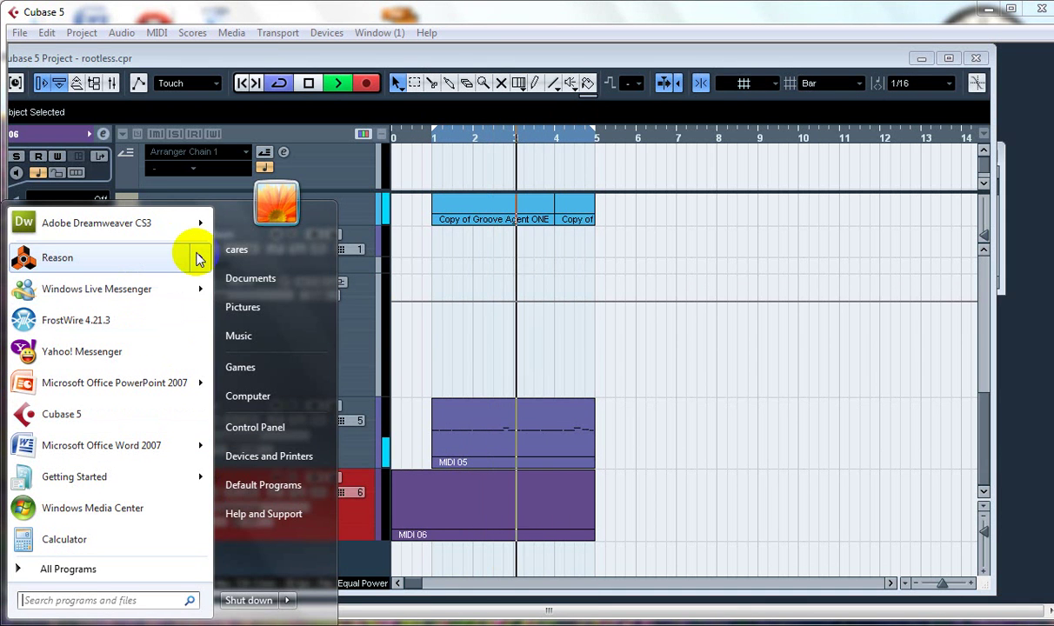
{"action": "mouse_move", "coordinate": [193, 253]}
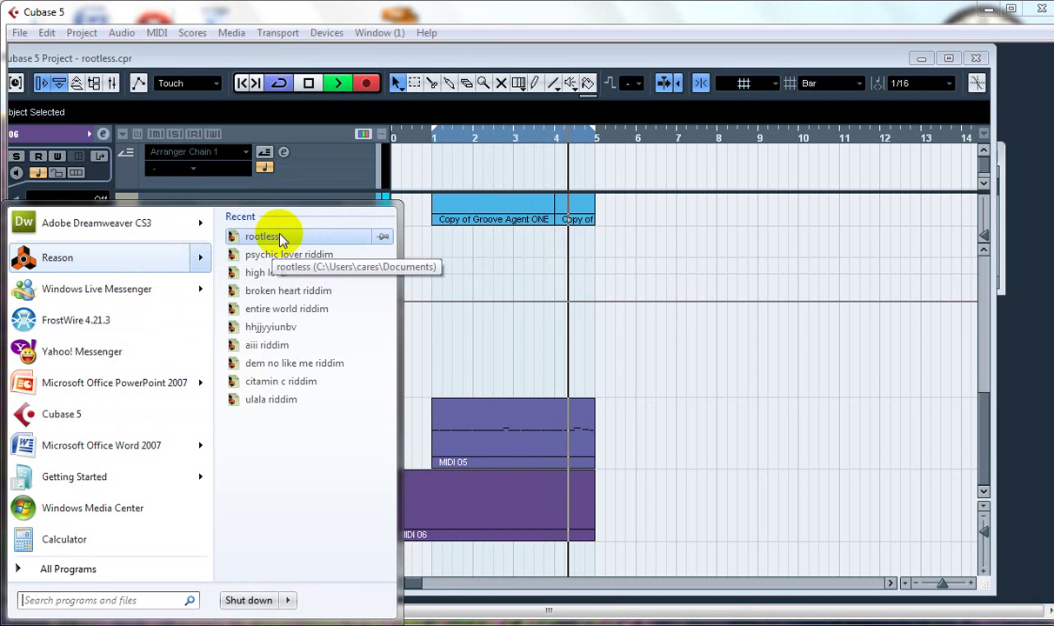
{"action": "left_click", "coordinate": [280, 236]}
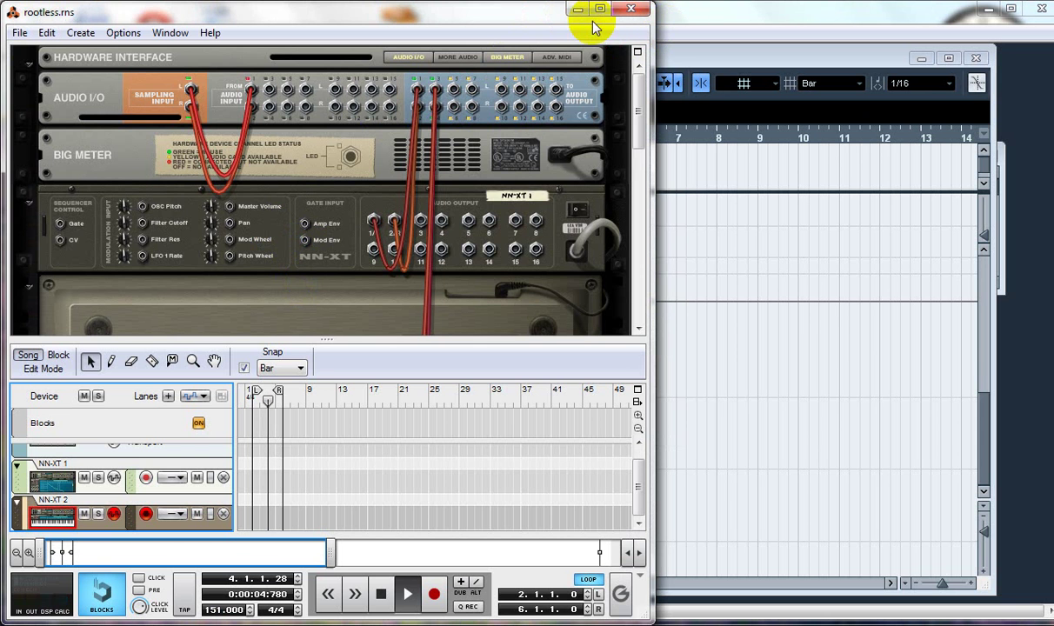
{"action": "key", "text": "Tab"}
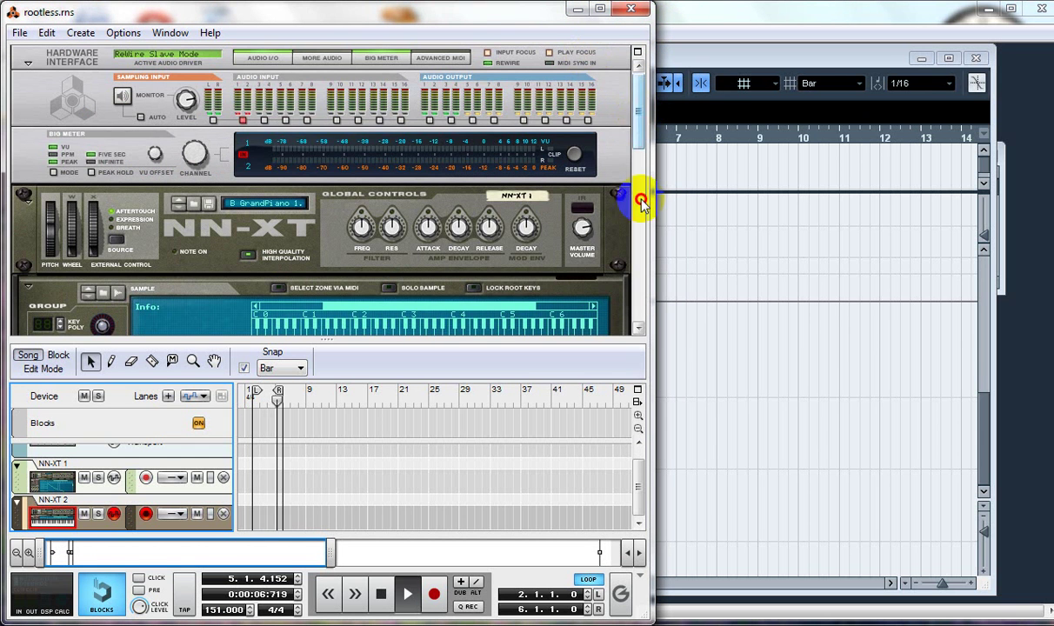
{"action": "mouse_move", "coordinate": [640, 201]}
{"action": "left_mouse_down"}
{"action": "mouse_move", "coordinate": [640, 324]}
{"action": "mouse_move", "coordinate": [642, 187]}
{"action": "left_mouse_up"}
{"action": "left_click", "coordinate": [639, 521]}
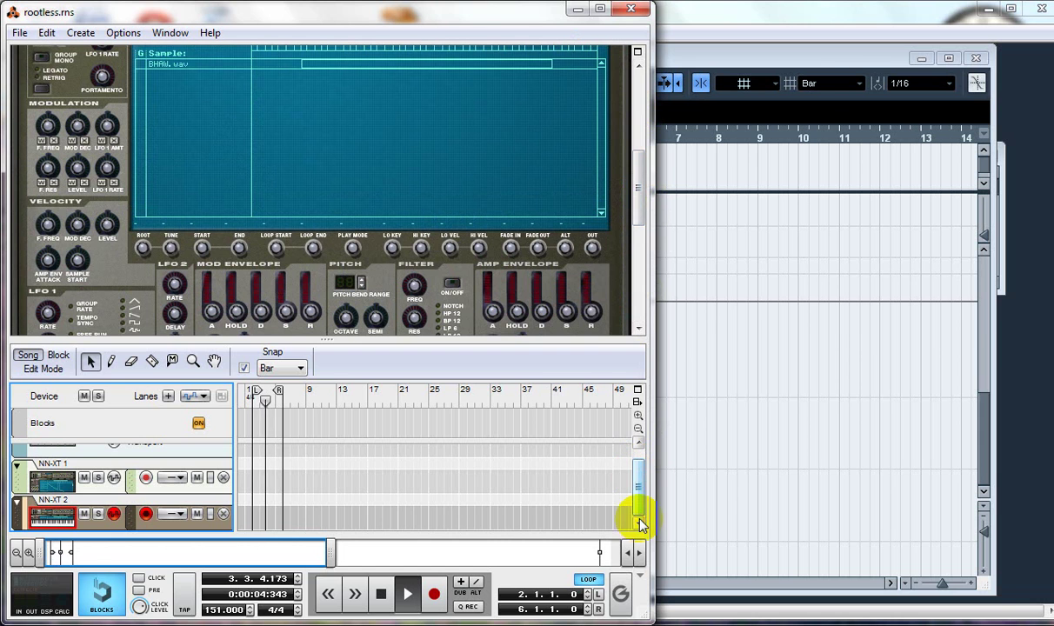
Step: Switch to Cubase, remove the MIDI 06 part, and set the MIDI 05 track's output to Reason NN-XT 1
{"action": "left_click", "coordinate": [713, 483]}
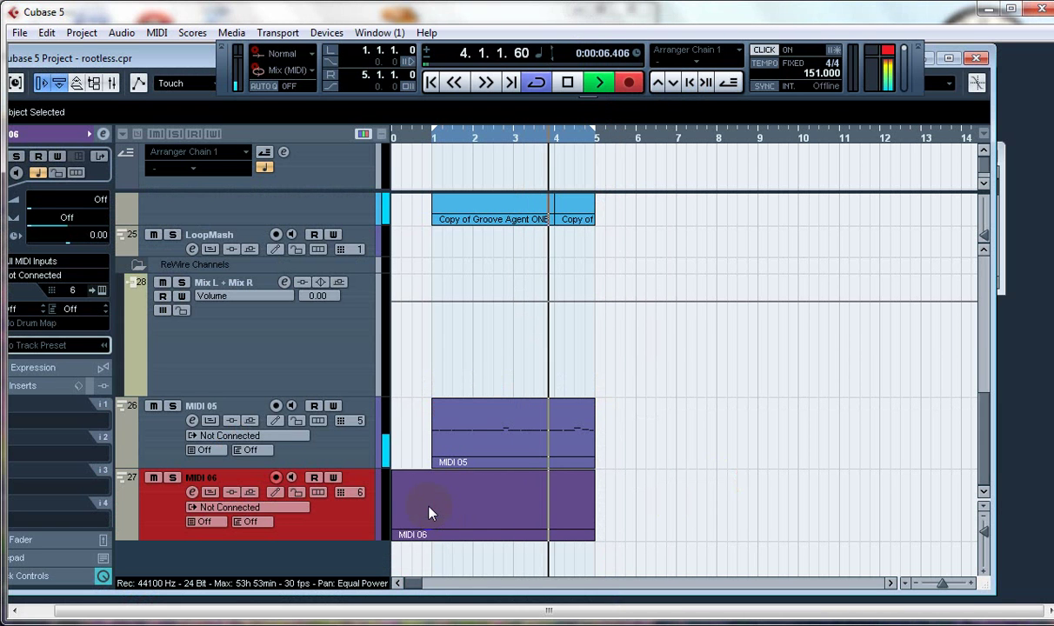
{"action": "left_click", "coordinate": [251, 415]}
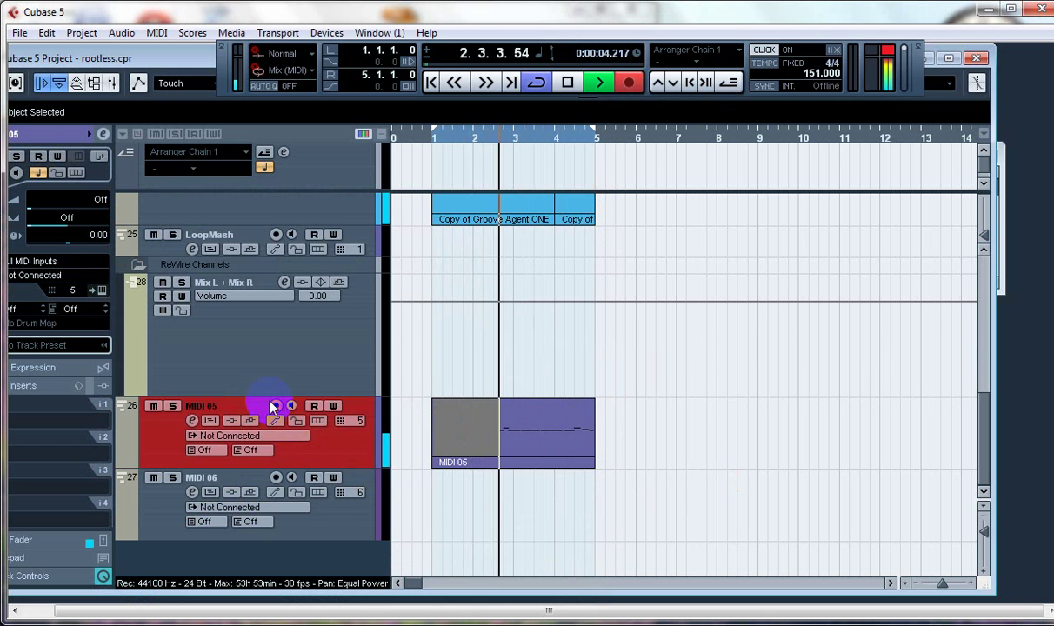
{"action": "left_click", "coordinate": [274, 406]}
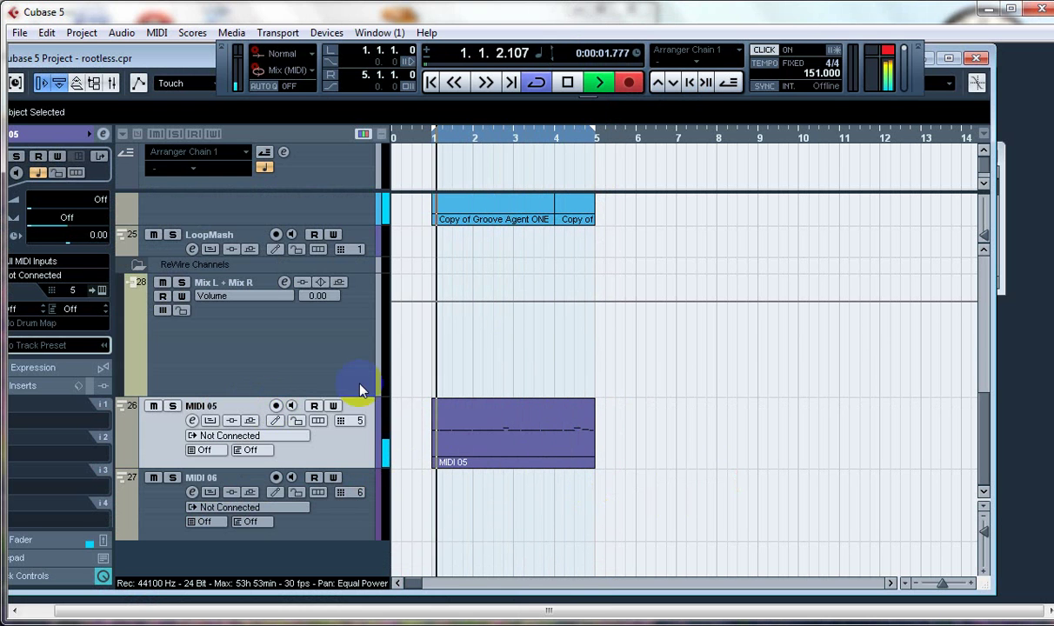
{"action": "left_click", "coordinate": [295, 374]}
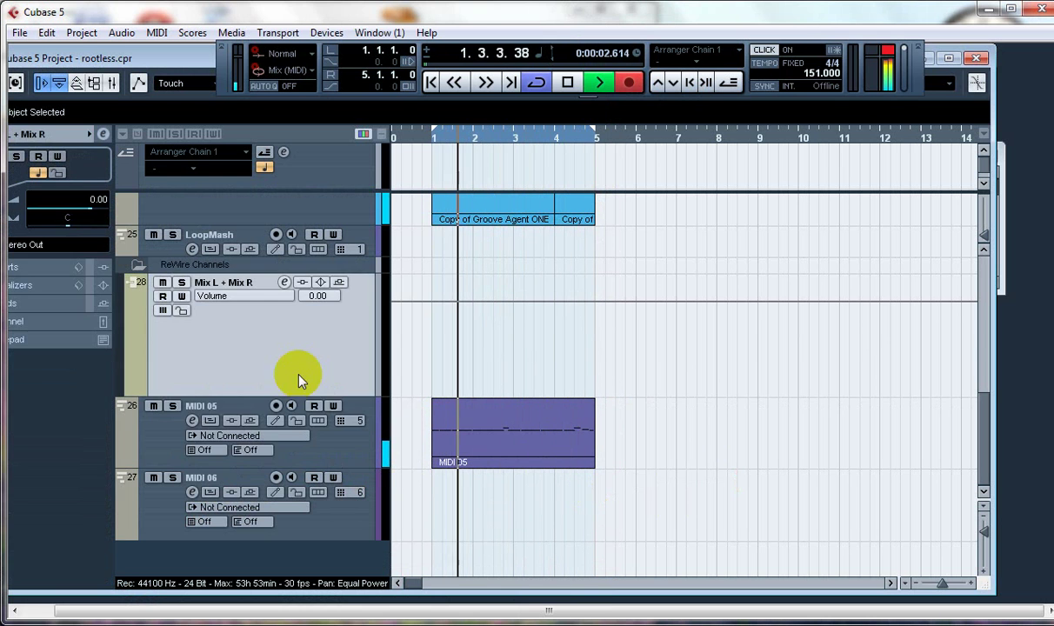
{"action": "left_click", "coordinate": [265, 437]}
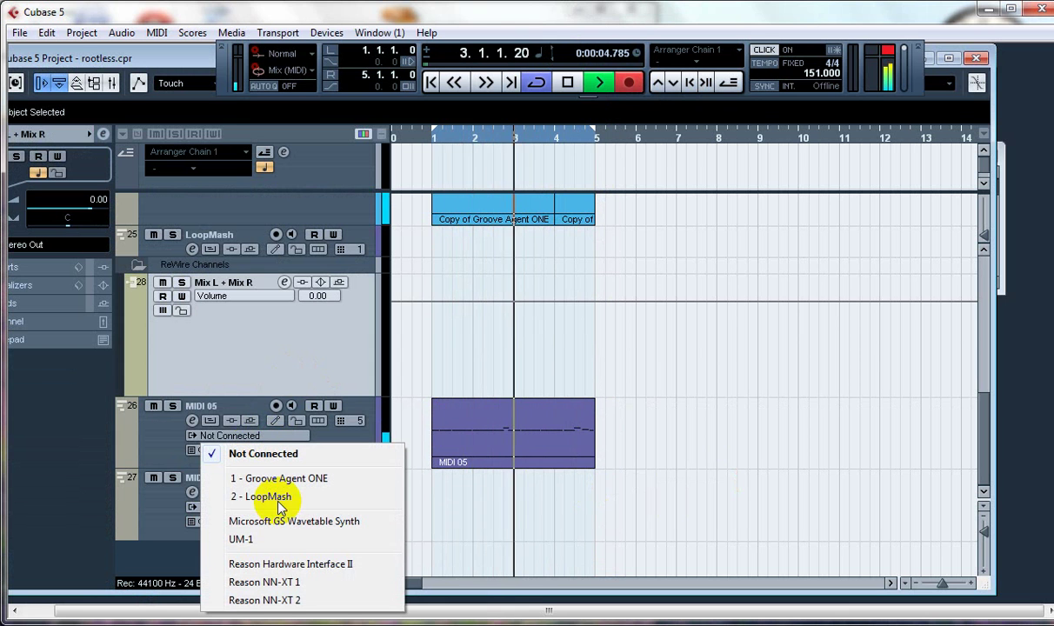
{"action": "left_click", "coordinate": [296, 583]}
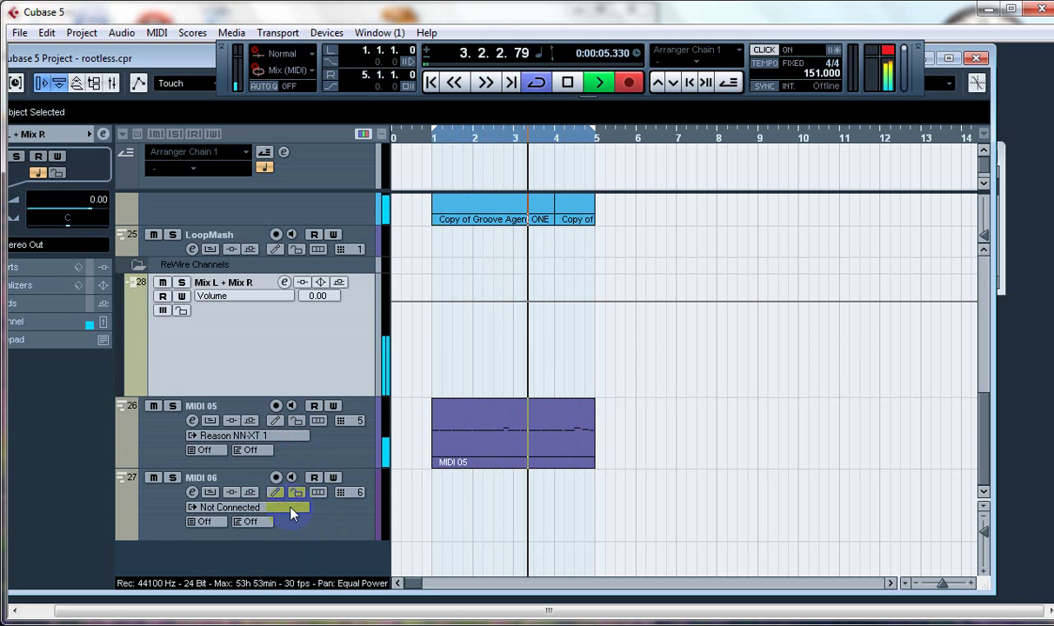
Step: Switch to Reason, collapse the NN-XT 1 remote editor and the NN-XT 2 device, and enlarge the rack area over the sequencer
{"action": "key", "text": "F2"}
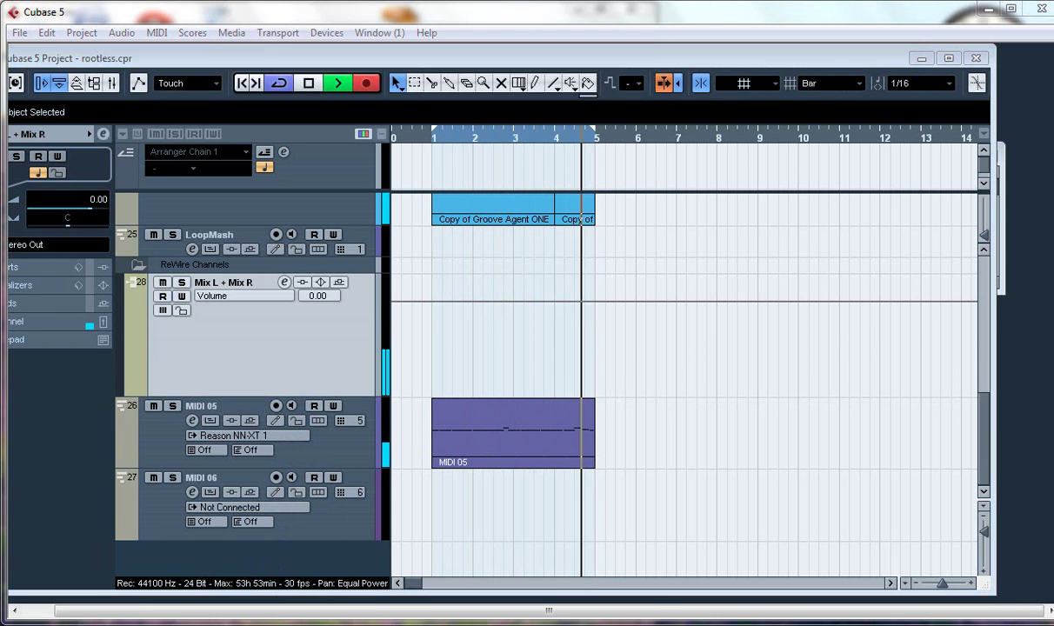
{"action": "key", "text": "alt+Tab"}
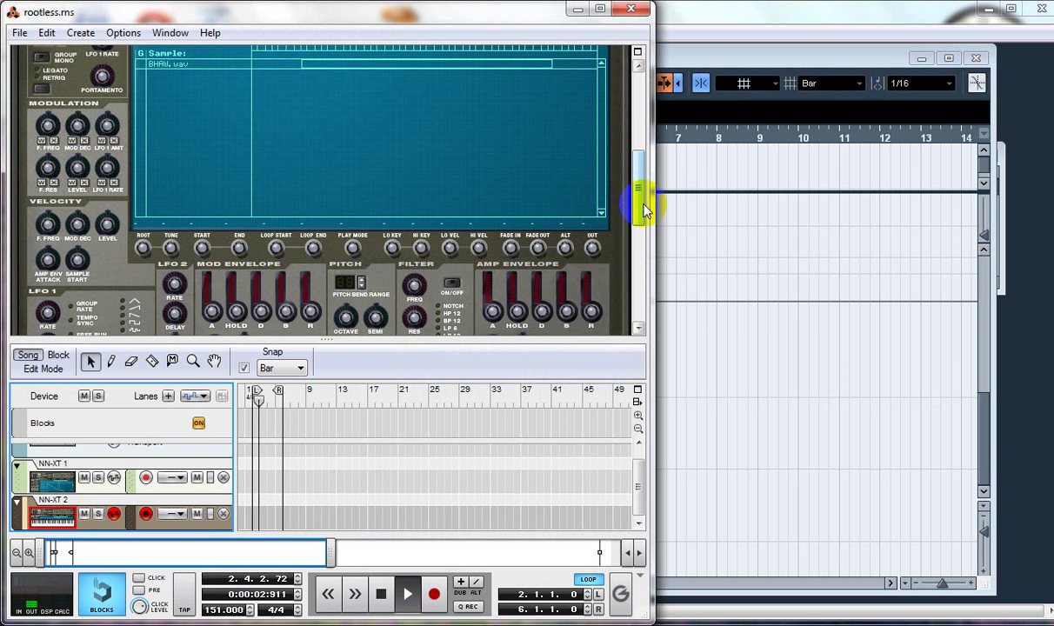
{"action": "left_click_drag", "start_coordinate": [644, 208], "coordinate": [639, 87]}
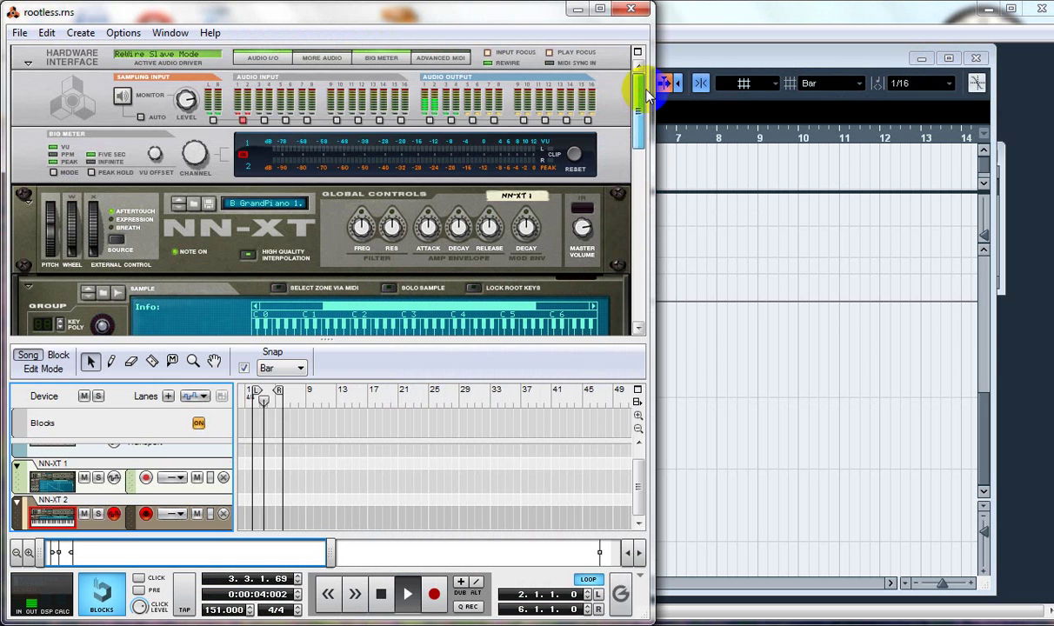
{"action": "left_click", "coordinate": [26, 286]}
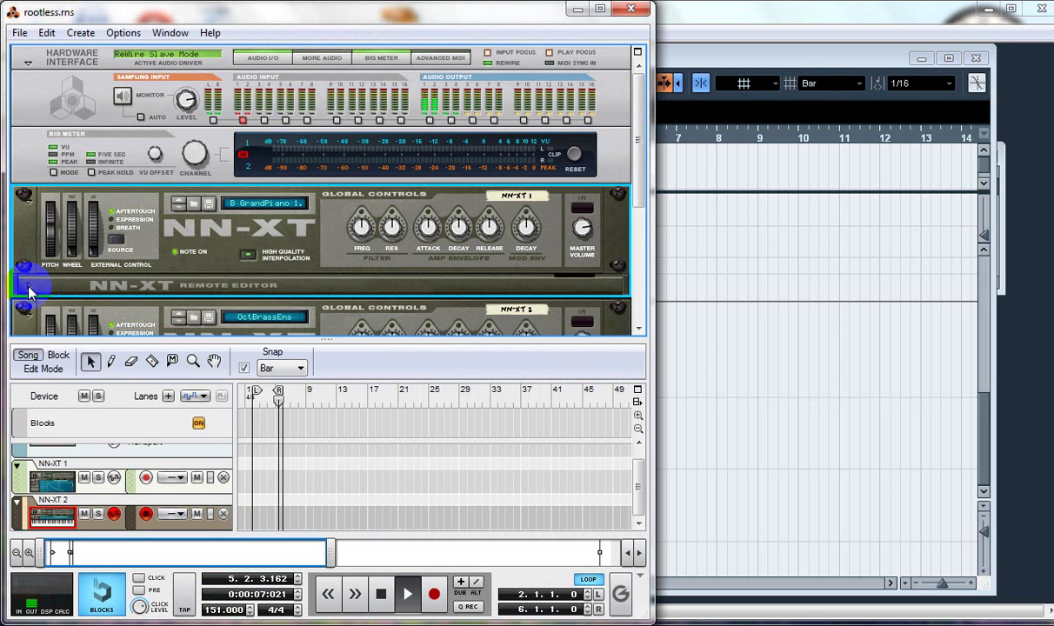
{"action": "left_click", "coordinate": [27, 315]}
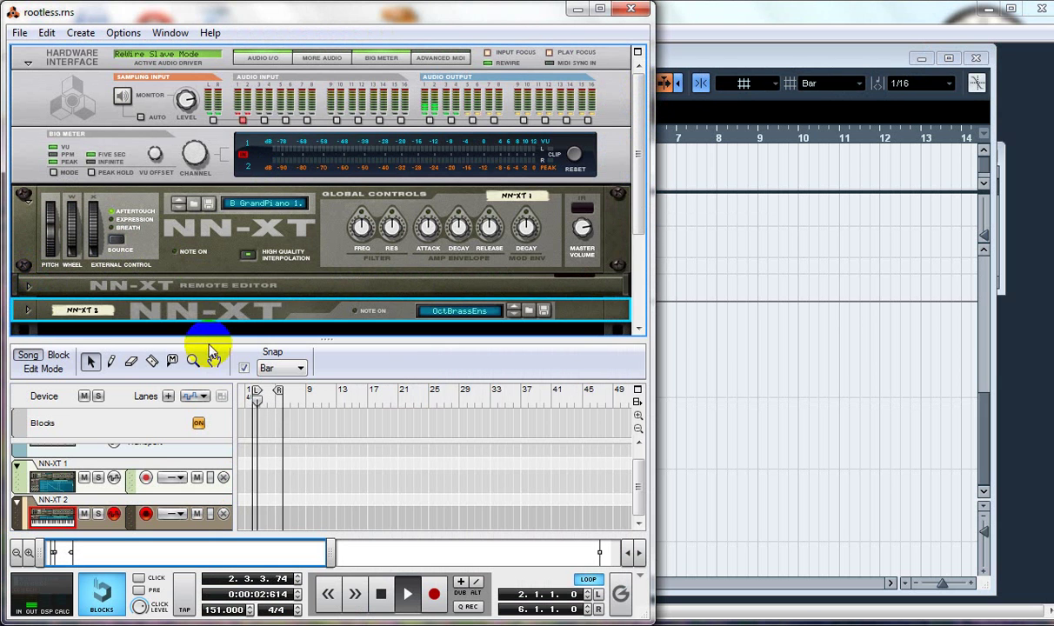
{"action": "left_click_drag", "start_coordinate": [220, 341], "coordinate": [231, 499]}
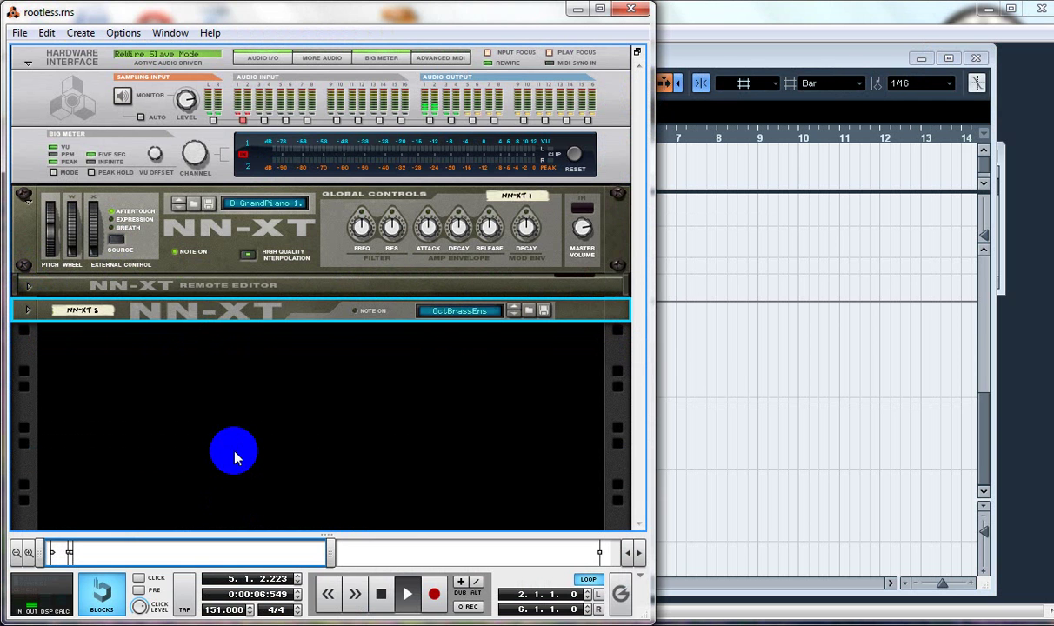
{"action": "left_click", "coordinate": [222, 426]}
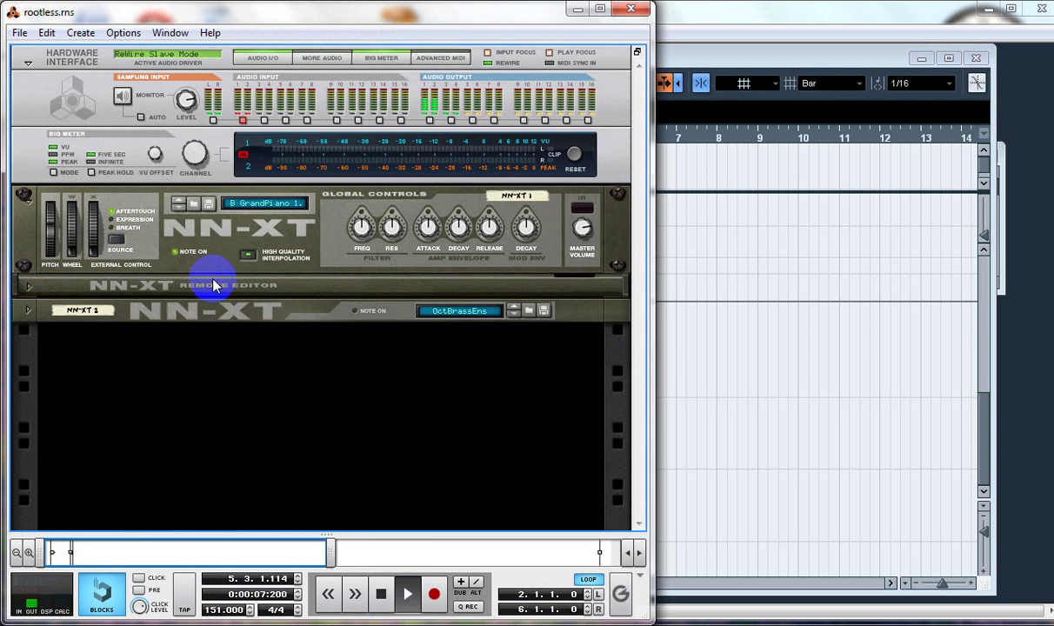
{"action": "left_click", "coordinate": [173, 167]}
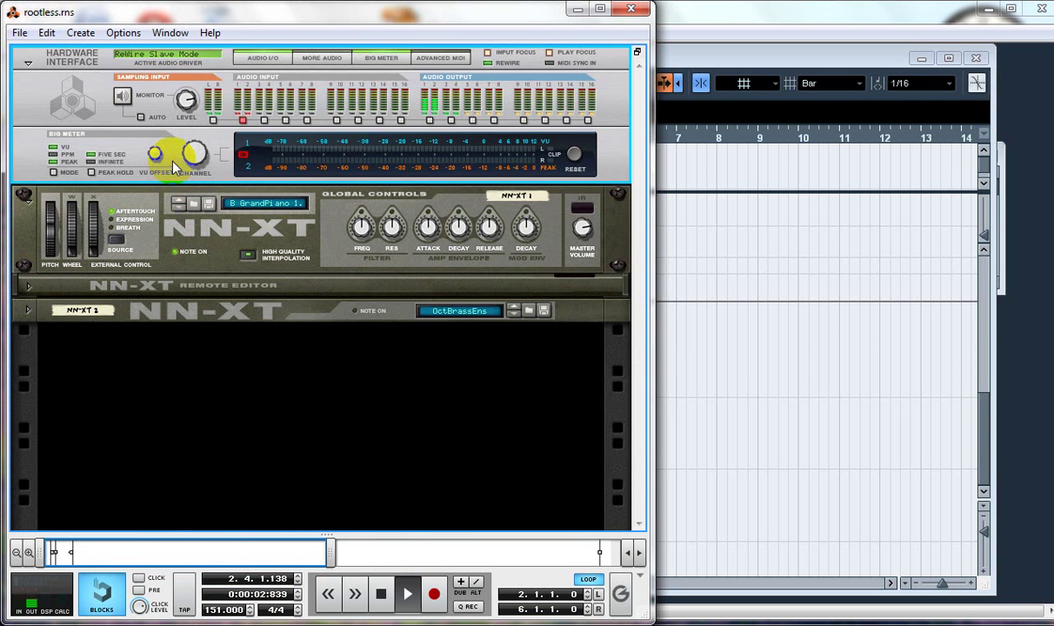
{"action": "left_click", "coordinate": [82, 33]}
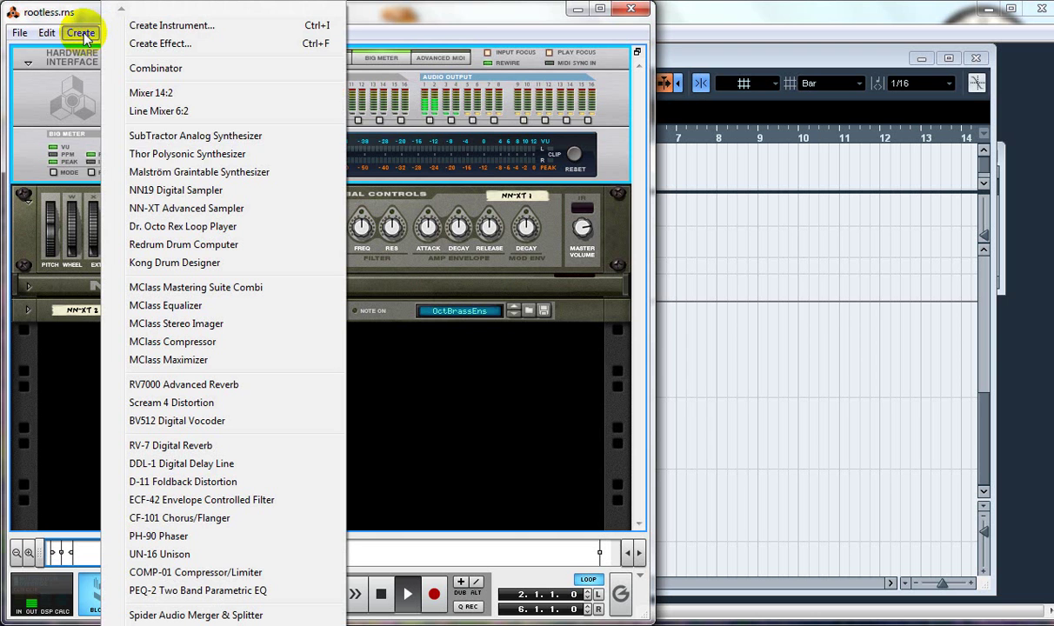
{"action": "left_click", "coordinate": [183, 209]}
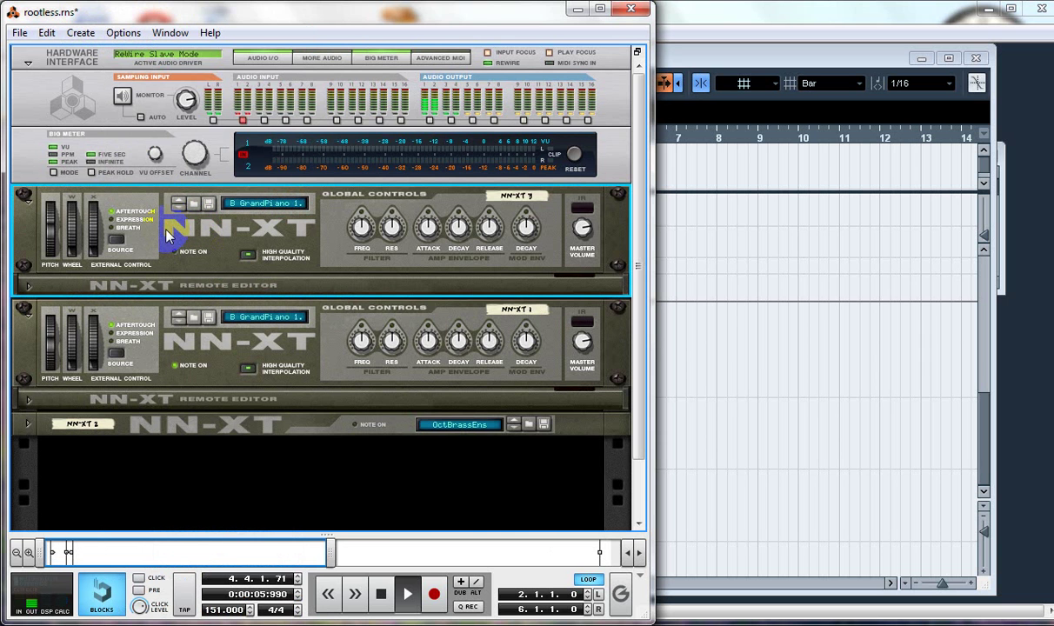
{"action": "key", "text": "Delete"}
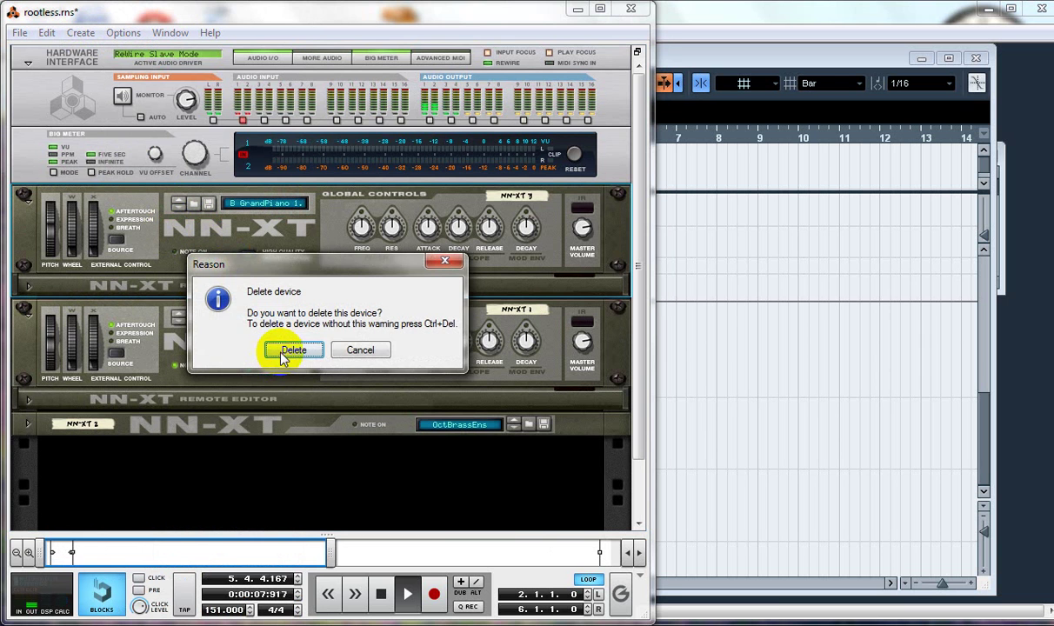
{"action": "left_click", "coordinate": [293, 350]}
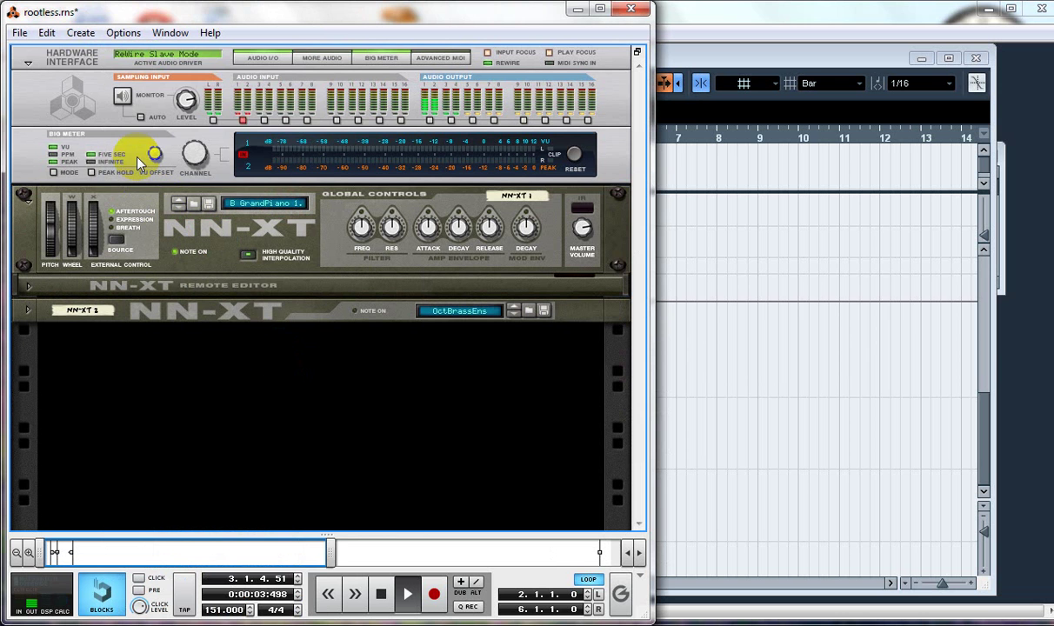
Step: Create a Line Mixer 6:2 directly below the Hardware Interface
{"action": "left_click", "coordinate": [78, 54]}
{"action": "left_click", "coordinate": [77, 33]}
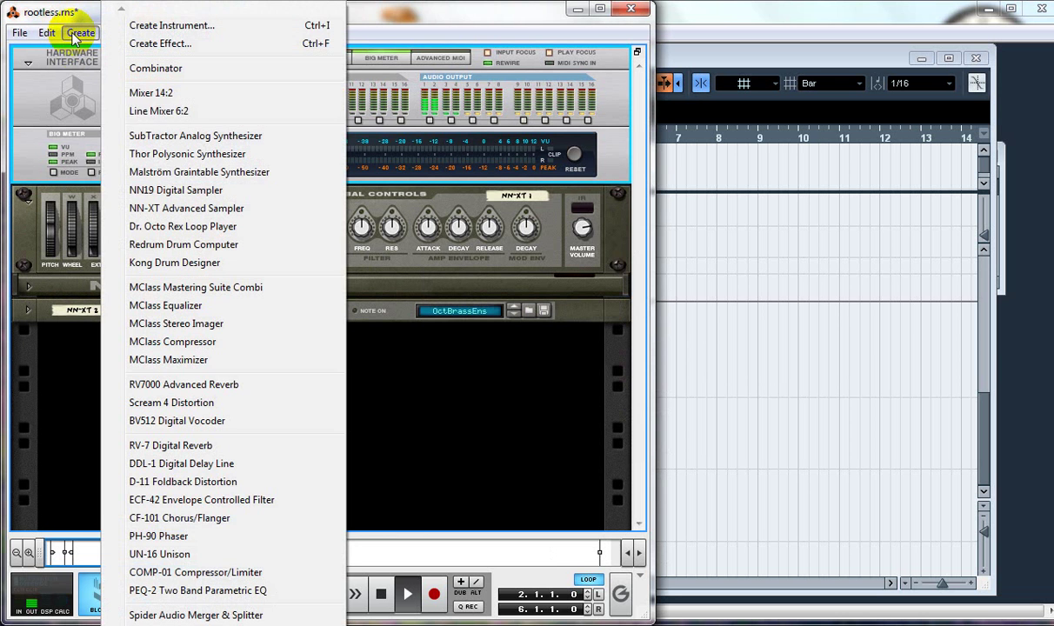
{"action": "left_click", "coordinate": [163, 111]}
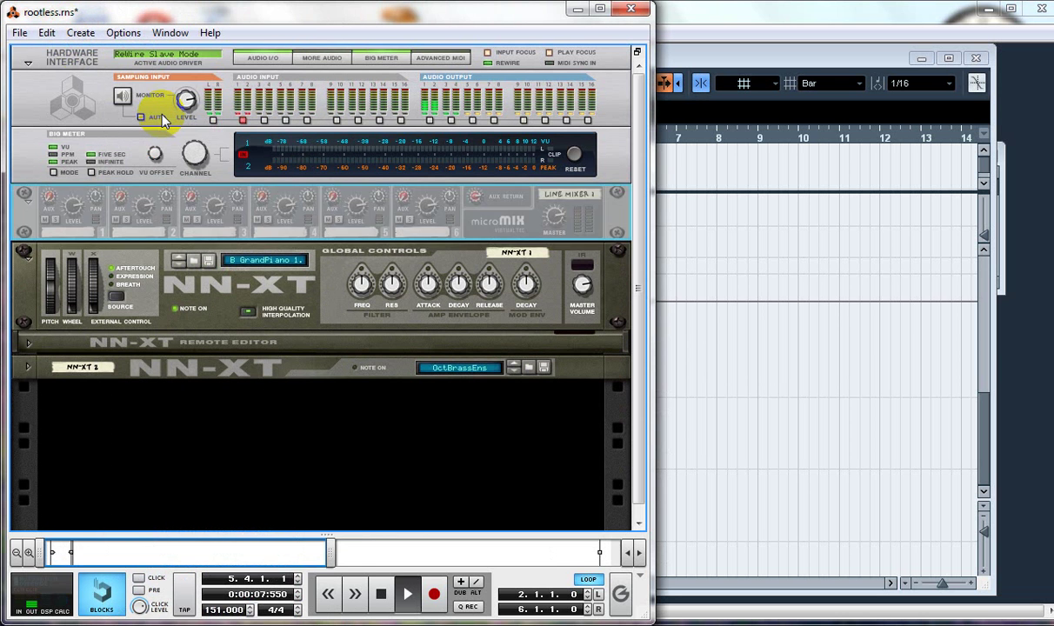
Step: On the rear of the rack, cable NN-XT 1's stereo outputs into channel 1 of the line mixer
{"action": "key", "text": "Tab"}
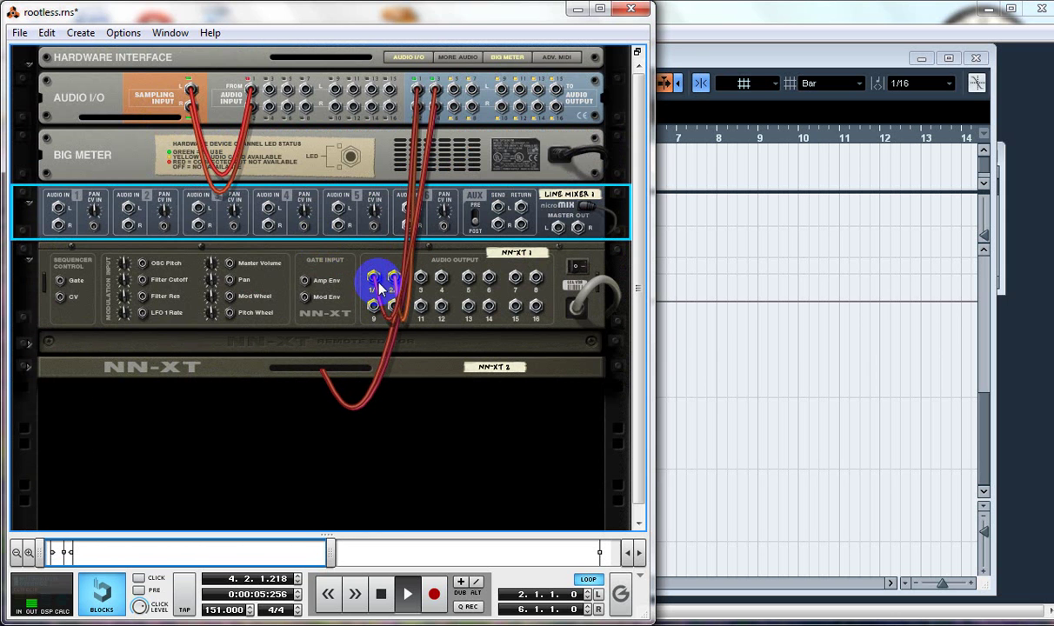
{"action": "left_click_drag", "start_coordinate": [376, 278], "coordinate": [377, 202]}
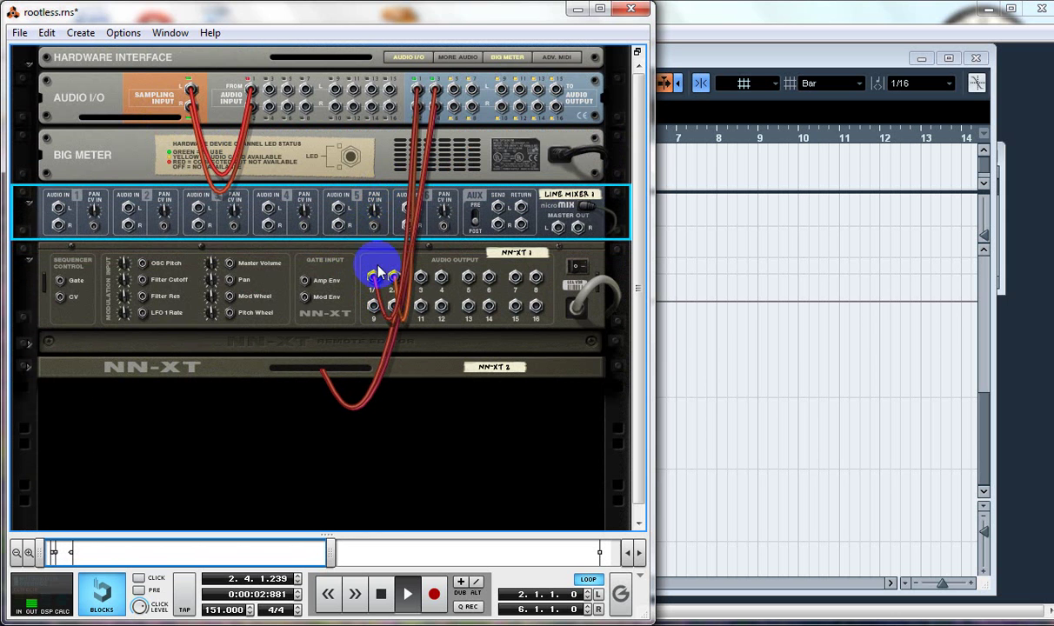
{"action": "left_click_drag", "start_coordinate": [373, 283], "coordinate": [59, 210]}
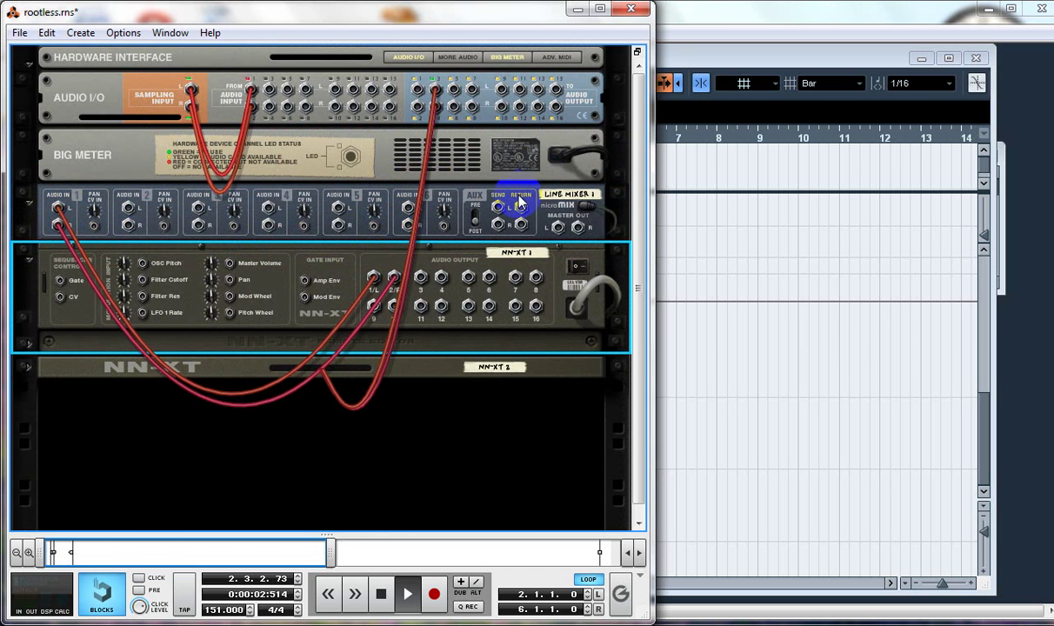
Step: Connect the line mixer's master out to audio outputs 1 and 2, and NN-XT 2's stereo output to channel 2, returning to the rack front
{"action": "left_click_drag", "start_coordinate": [556, 225], "coordinate": [128, 208]}
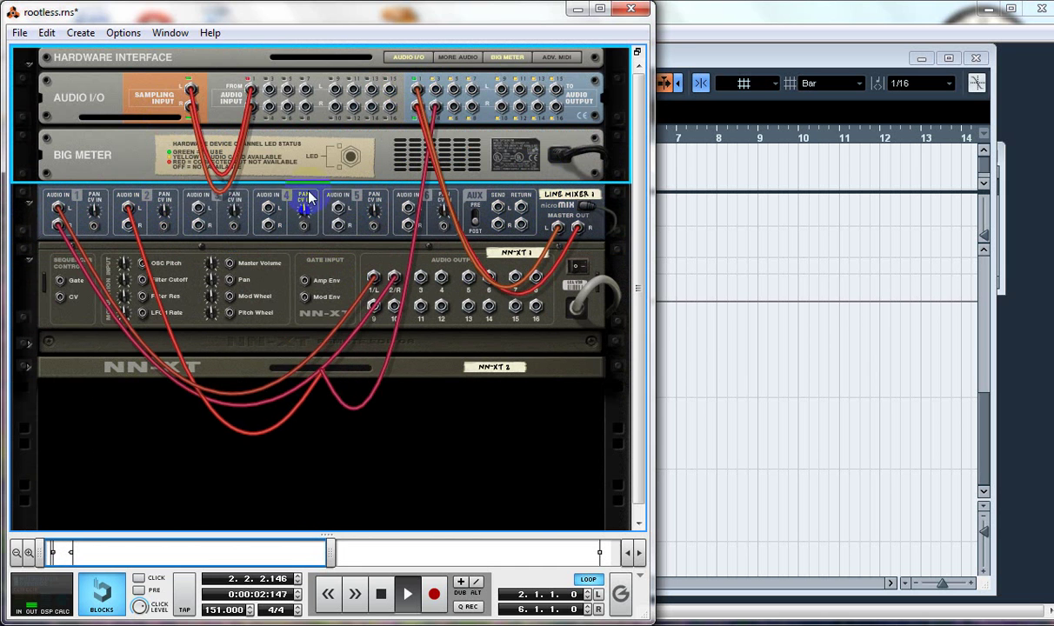
{"action": "left_click_drag", "start_coordinate": [435, 106], "coordinate": [130, 224]}
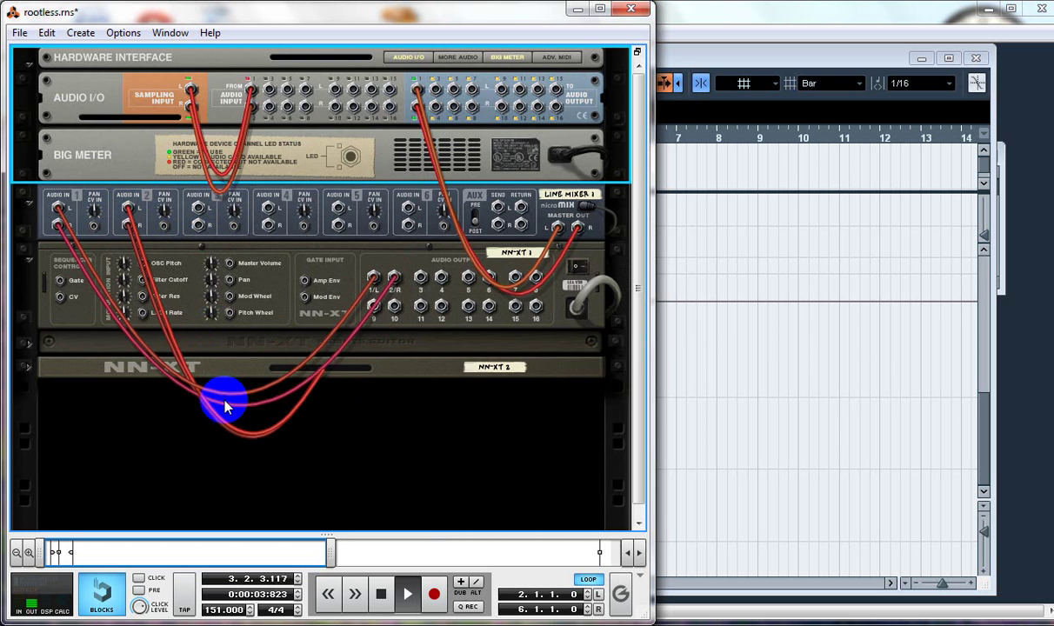
{"action": "key", "text": "Tab"}
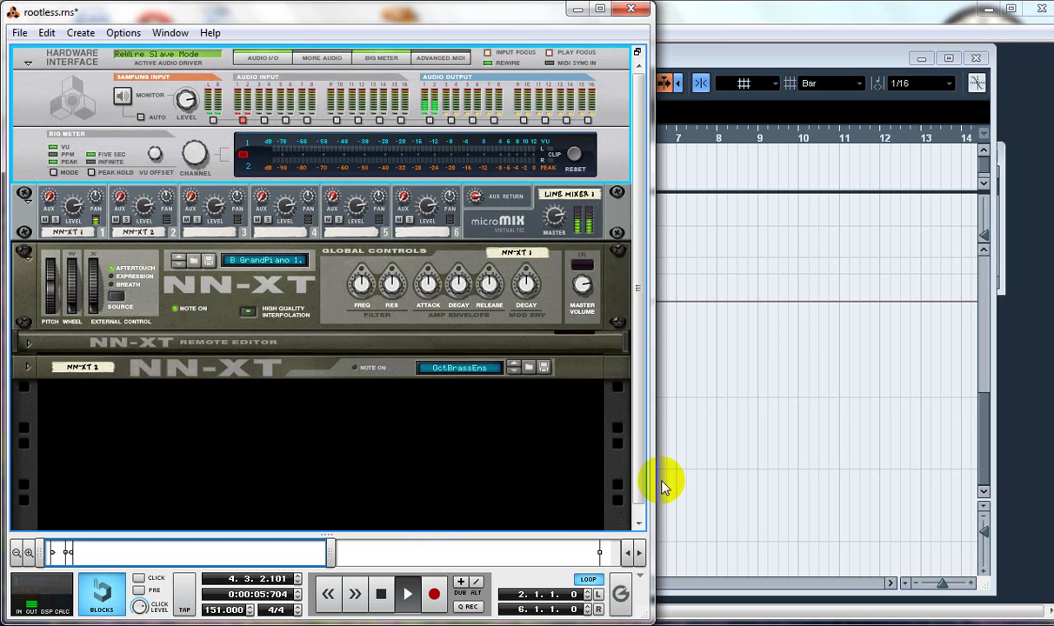
Step: Switch to Cubase and set the MIDI 05 track's output to Reason Line Mixer 1
{"action": "left_click", "coordinate": [722, 457]}
{"action": "key", "text": "F2"}
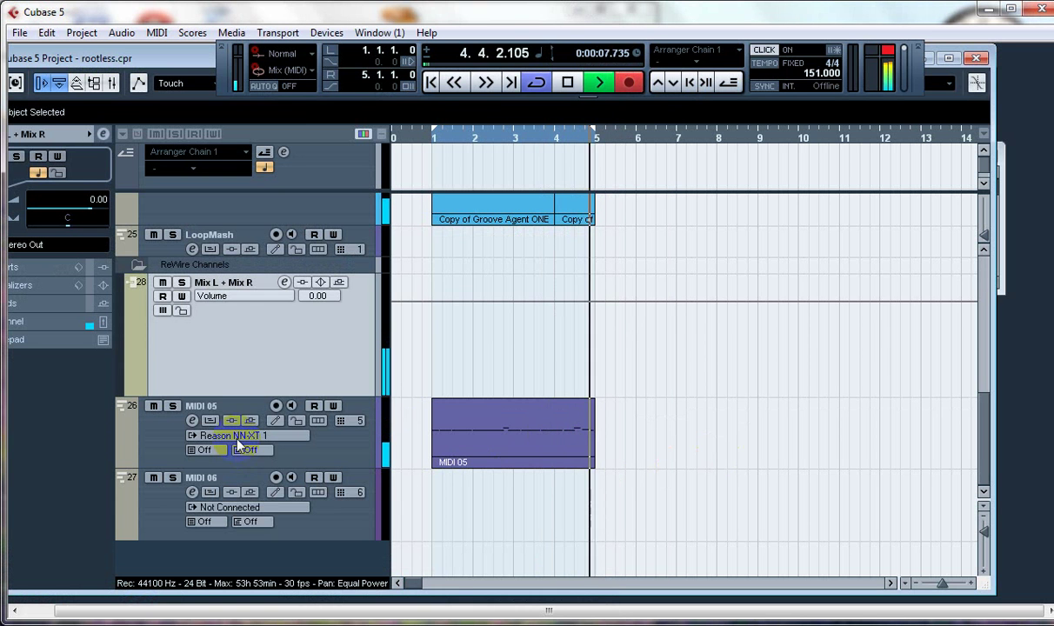
{"action": "left_click", "coordinate": [239, 436]}
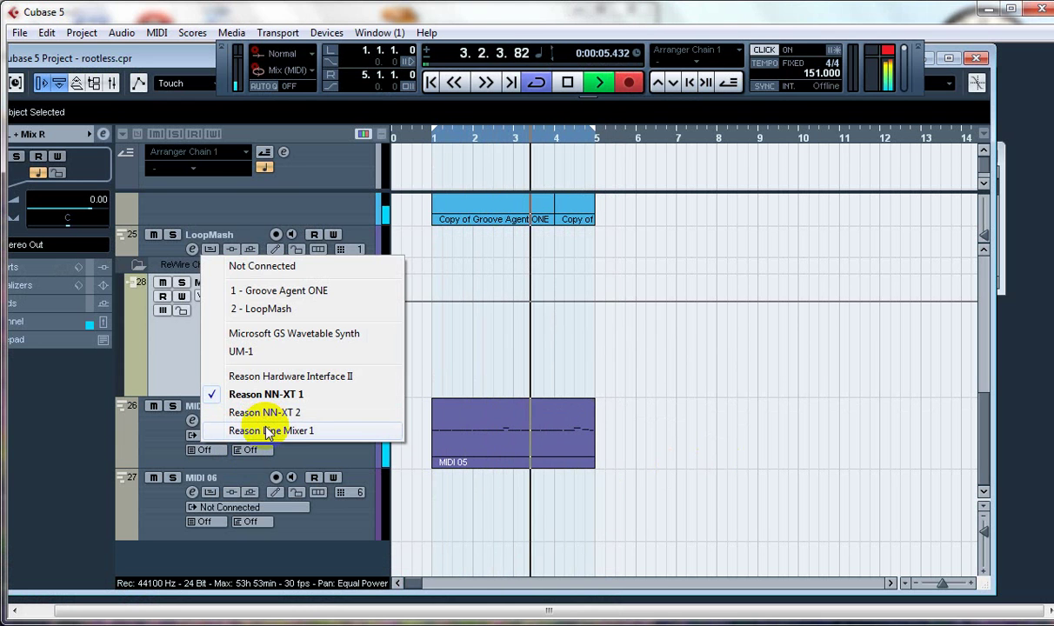
{"action": "left_click", "coordinate": [266, 430]}
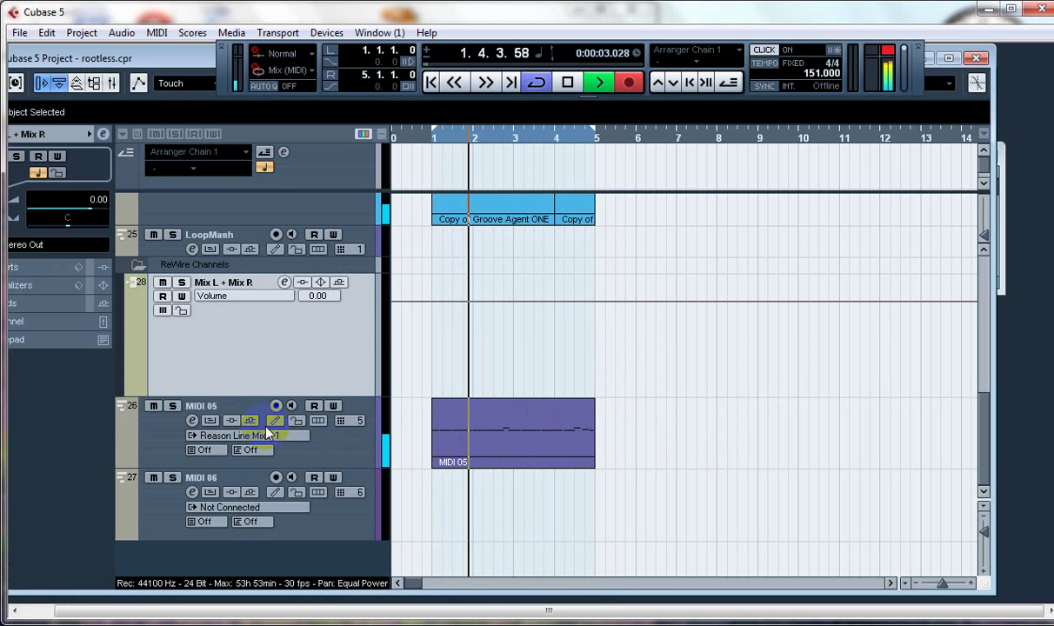
Step: Try Reason Hardware Interface II as the MIDI 05 track's output
{"action": "left_click", "coordinate": [265, 434]}
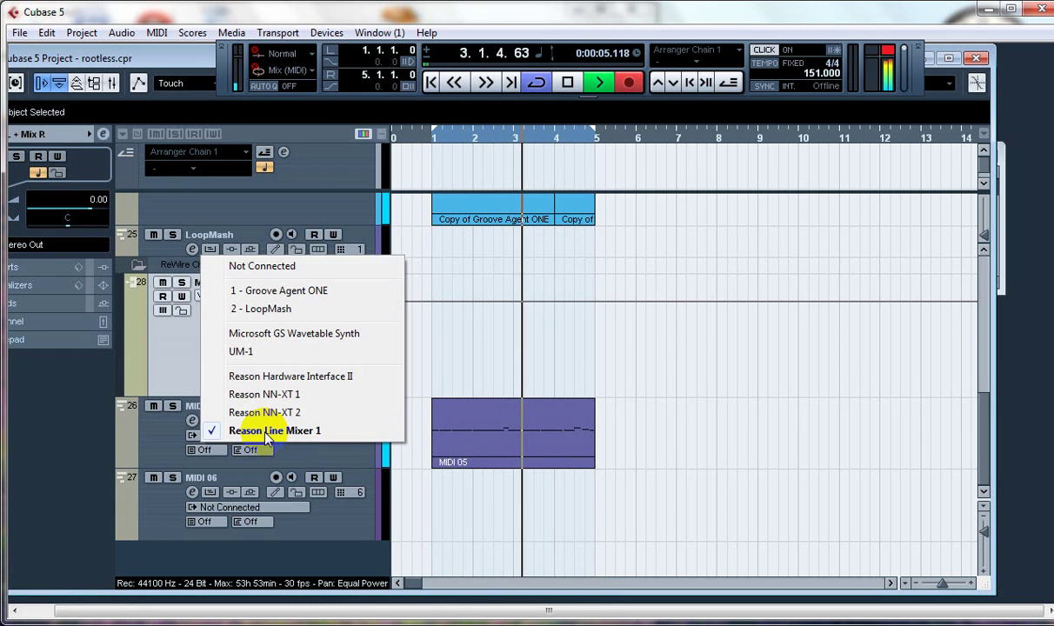
{"action": "left_click", "coordinate": [277, 377]}
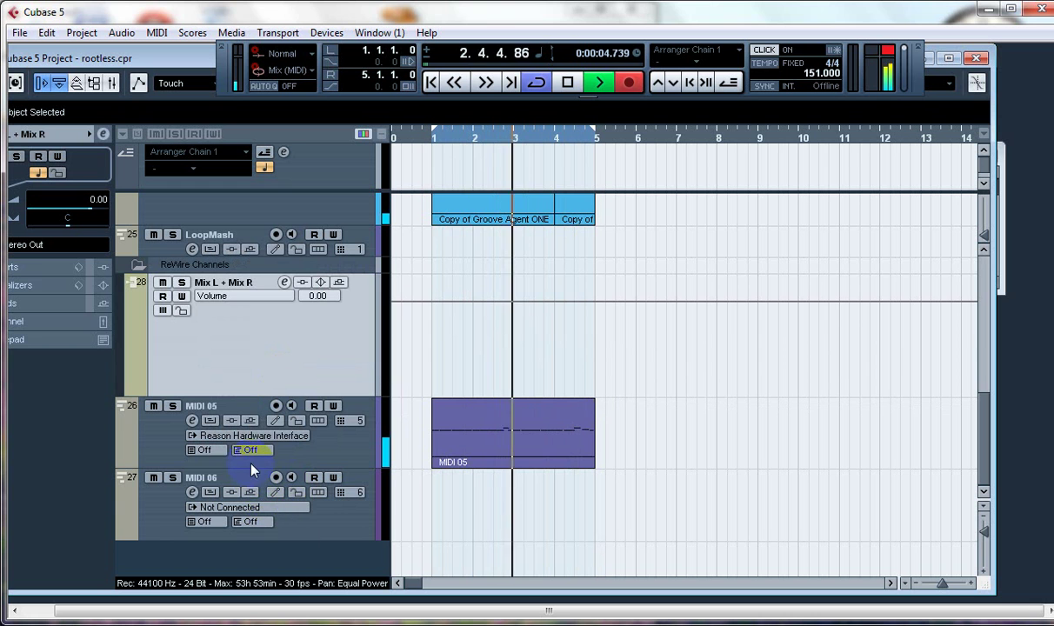
{"action": "left_click", "coordinate": [286, 461]}
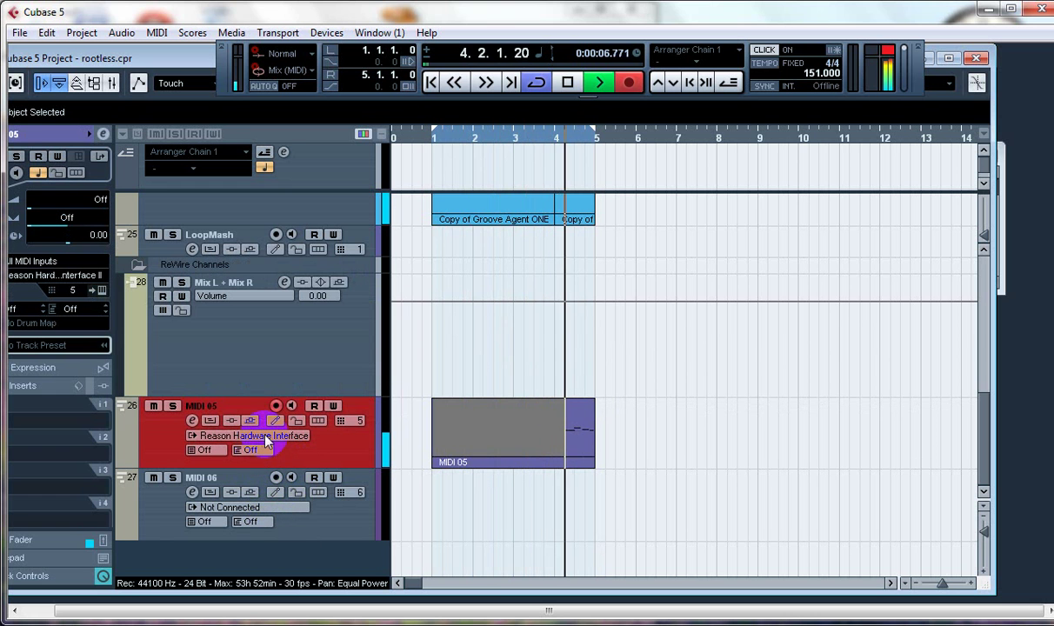
Step: Set the MIDI 05 track's output to Reason NN-XT 1 and turn off recording while playback continues
{"action": "left_click", "coordinate": [269, 435]}
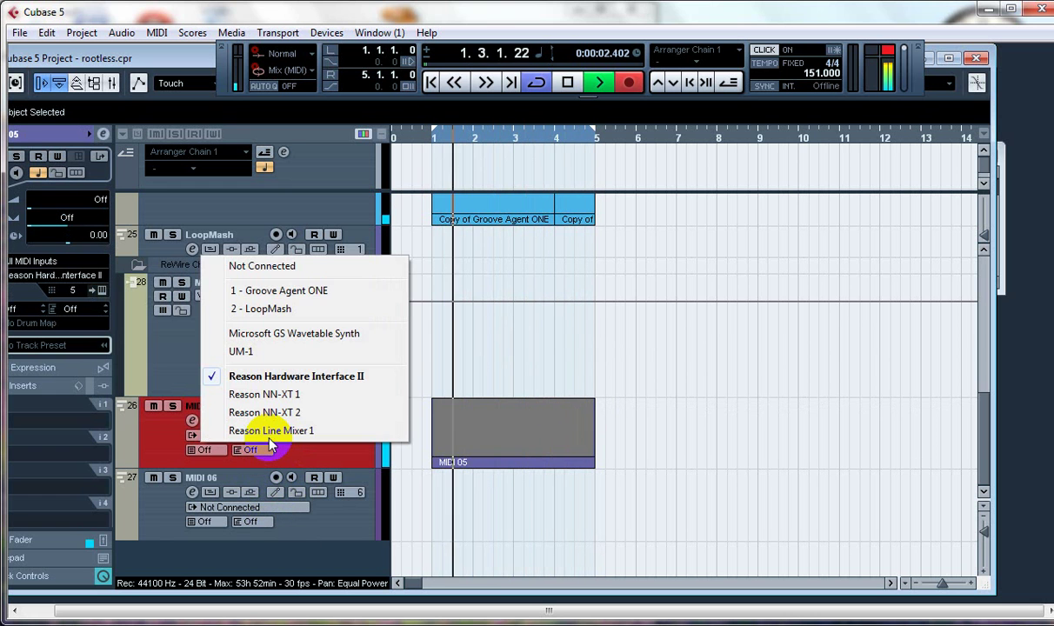
{"action": "left_click", "coordinate": [287, 395]}
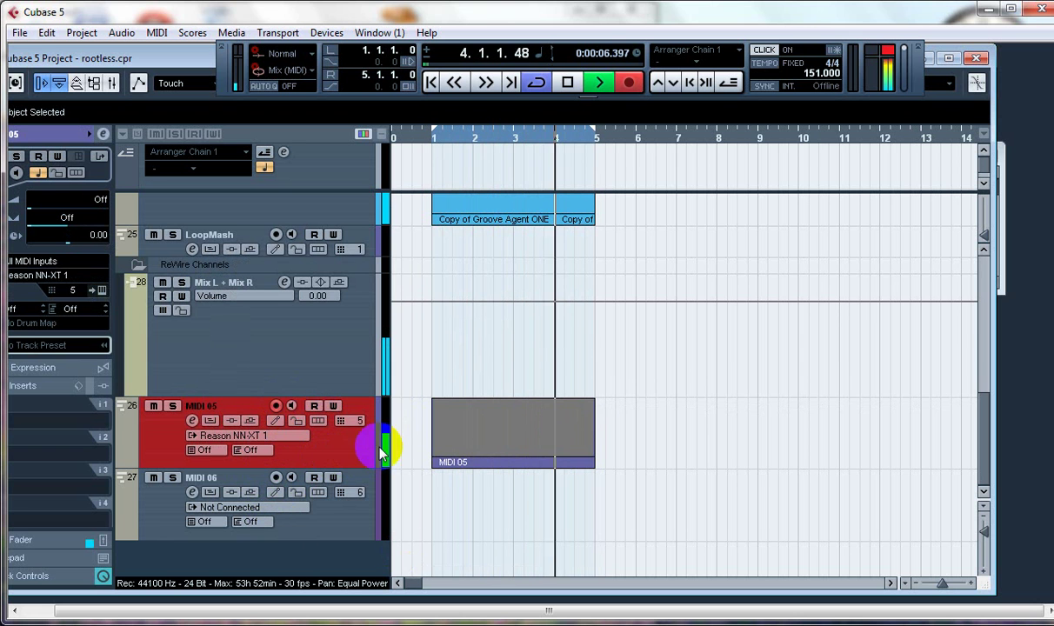
{"action": "left_click", "coordinate": [626, 84]}
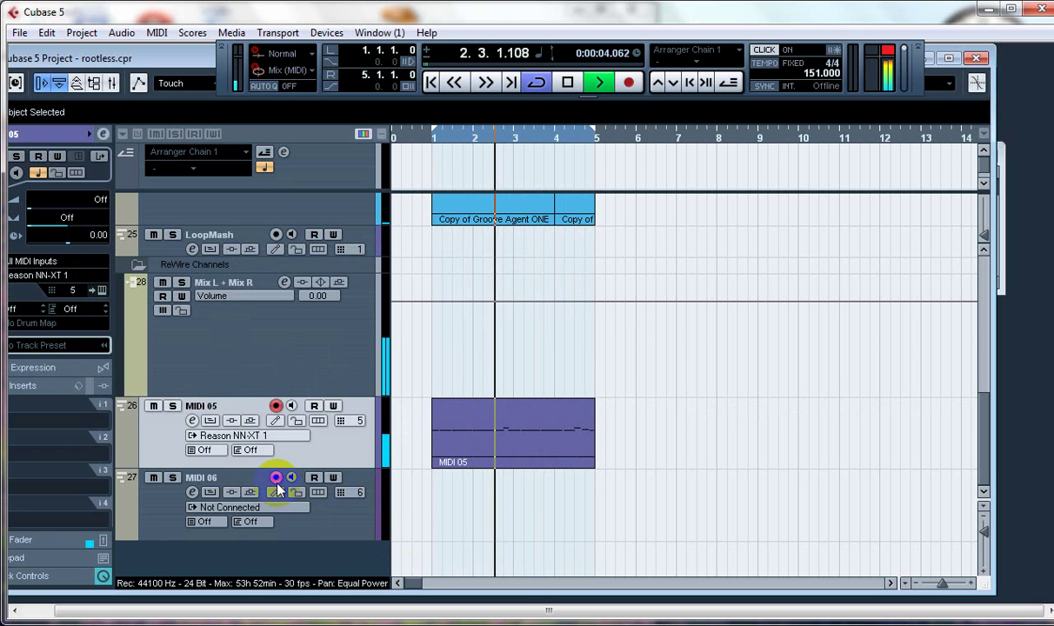
Step: Set the MIDI 06 track's output to Reason NN-XT 2, and record-enable it instead of MIDI 05
{"action": "left_click", "coordinate": [271, 506]}
{"action": "left_click", "coordinate": [280, 567]}
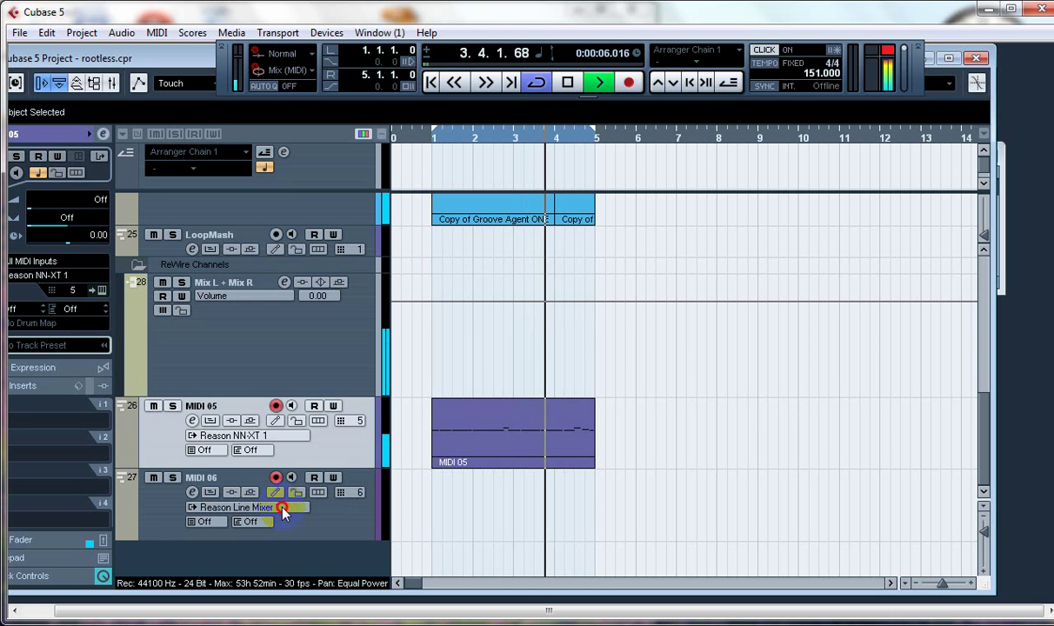
{"action": "left_click", "coordinate": [282, 505]}
{"action": "left_click", "coordinate": [284, 485]}
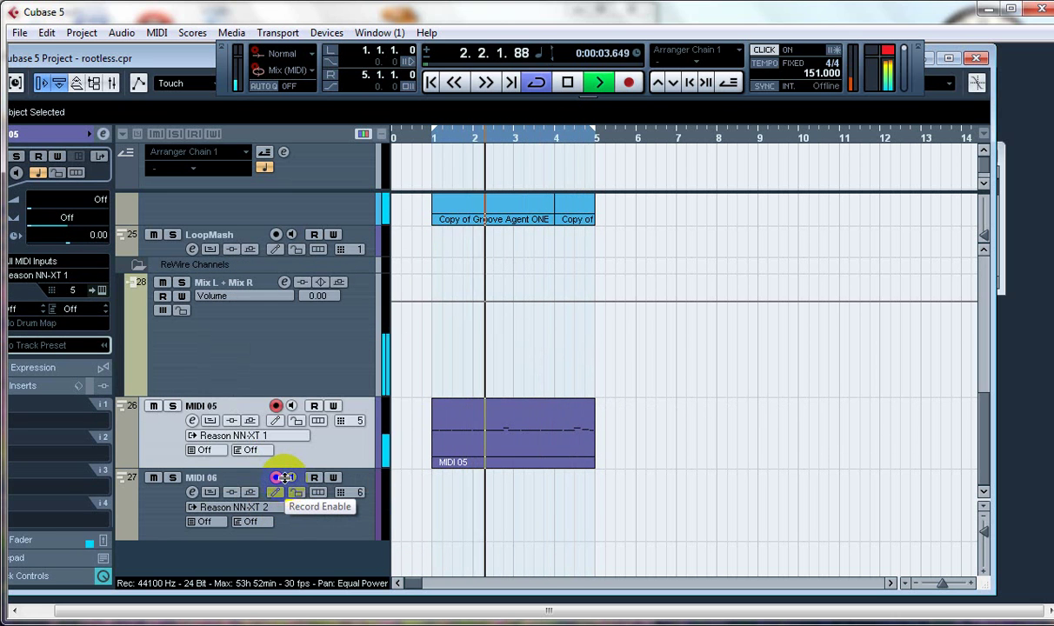
{"action": "left_click", "coordinate": [278, 479]}
{"action": "left_click", "coordinate": [276, 406]}
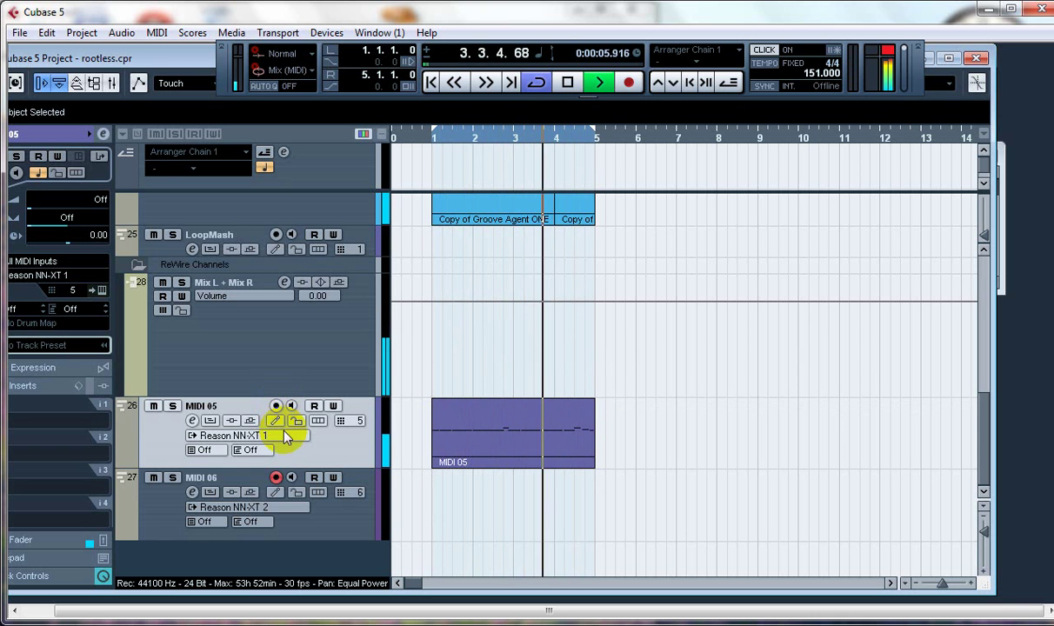
Step: Try recording a take on the MIDI 06 track from the project start, and delete the recorded part
{"action": "left_click", "coordinate": [561, 83]}
{"action": "left_click", "coordinate": [561, 87]}
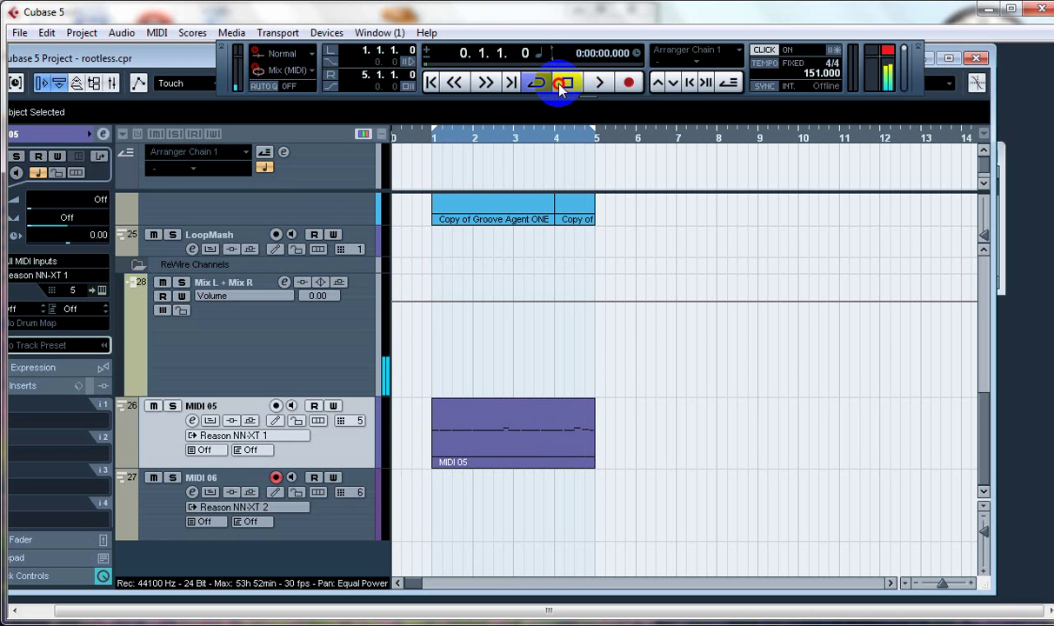
{"action": "left_click", "coordinate": [625, 90]}
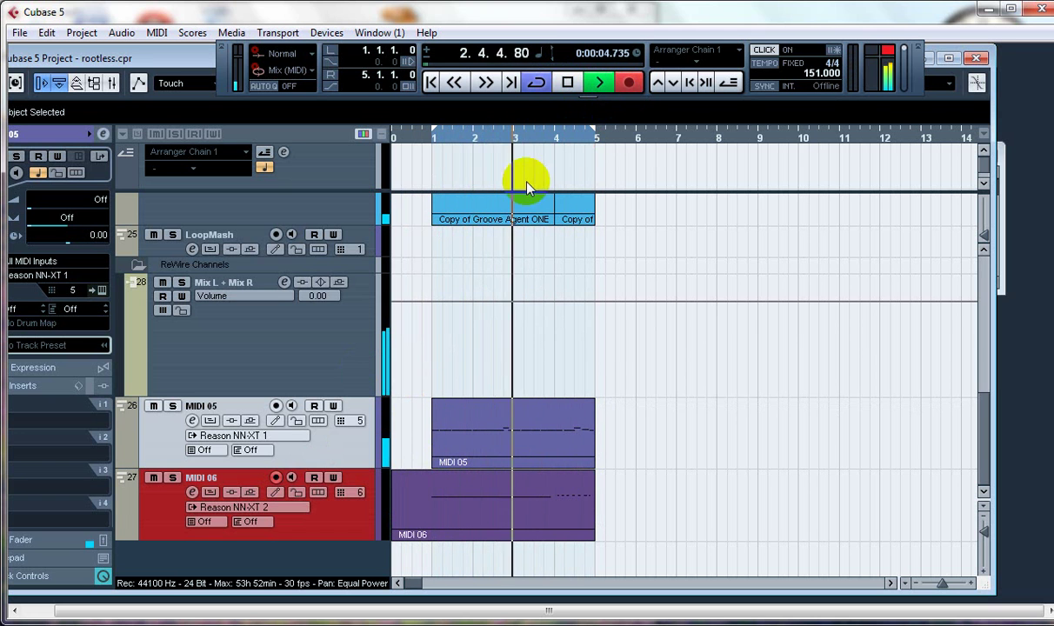
{"action": "left_click", "coordinate": [570, 83]}
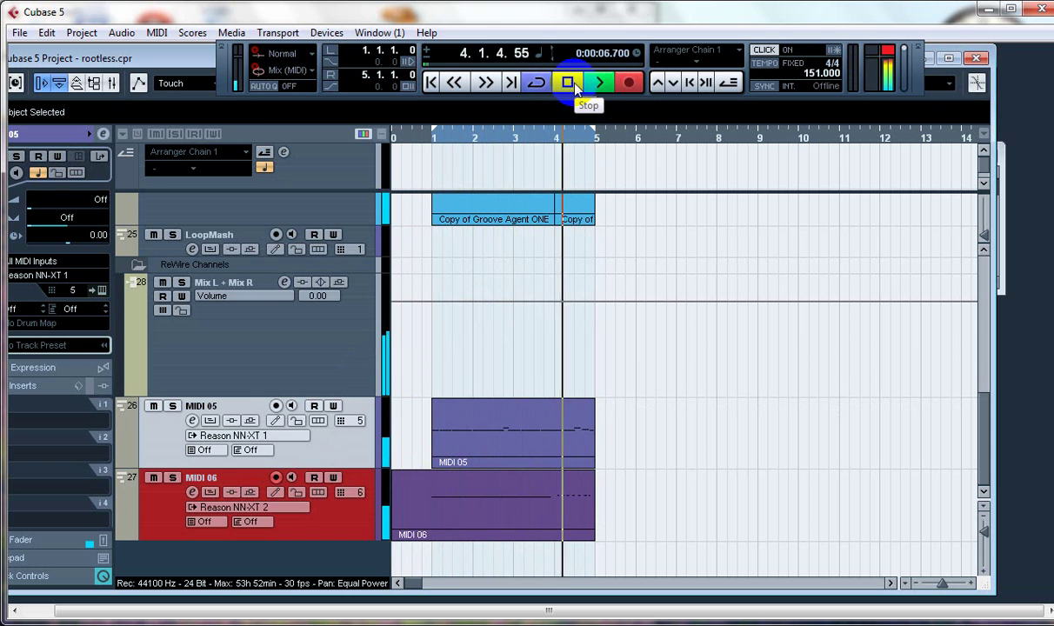
{"action": "left_click", "coordinate": [568, 83]}
{"action": "left_click", "coordinate": [568, 82]}
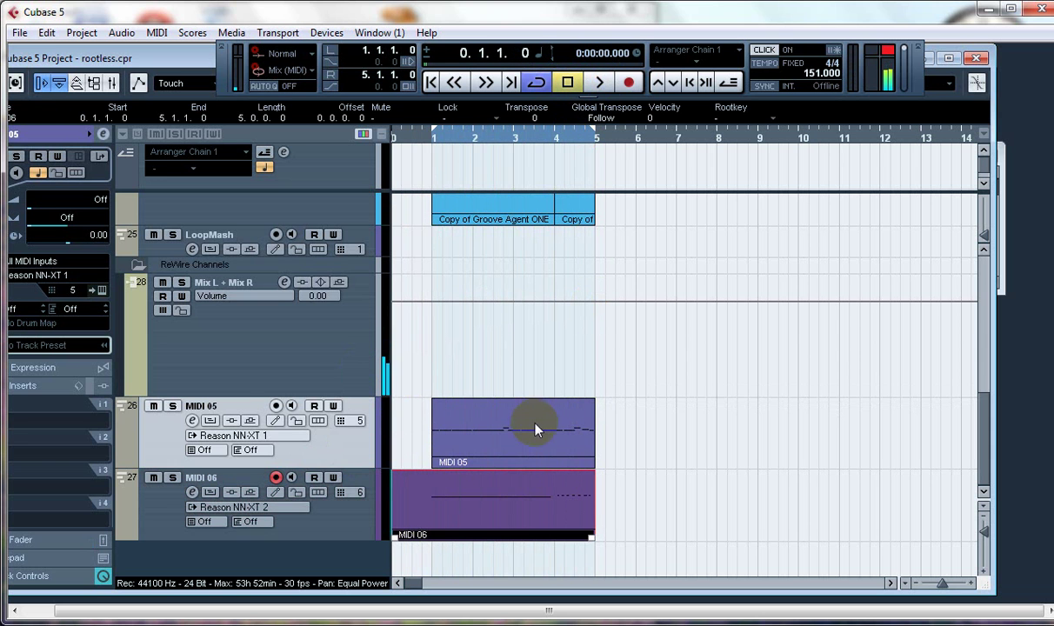
{"action": "key", "text": "Delete"}
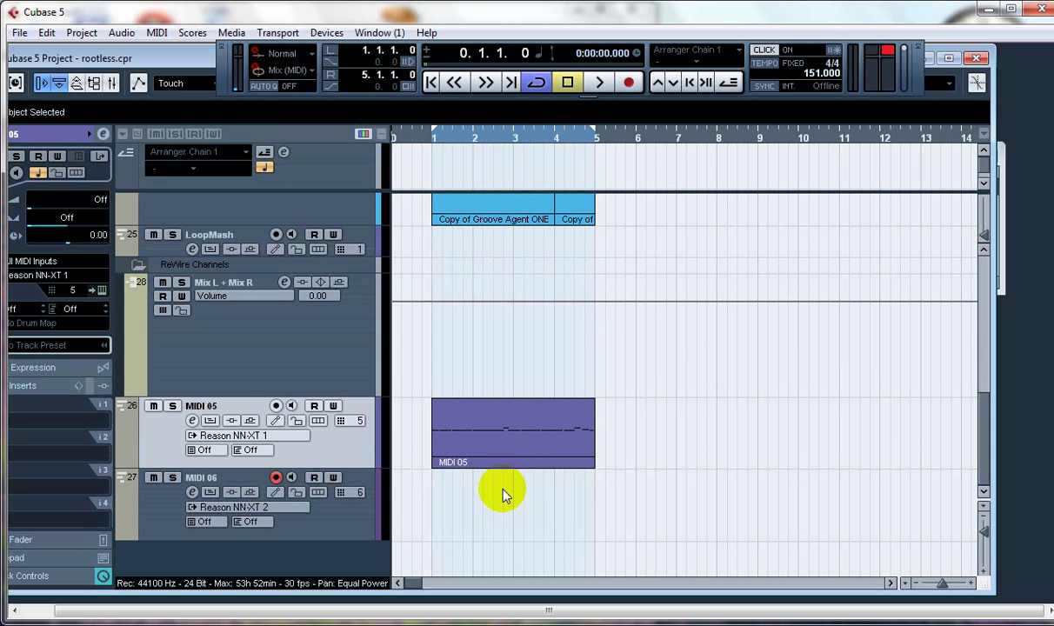
Step: Place the project cursor at bar 5, where the existing parts end, with nothing selected
{"action": "left_click_drag", "start_coordinate": [614, 487], "coordinate": [459, 189]}
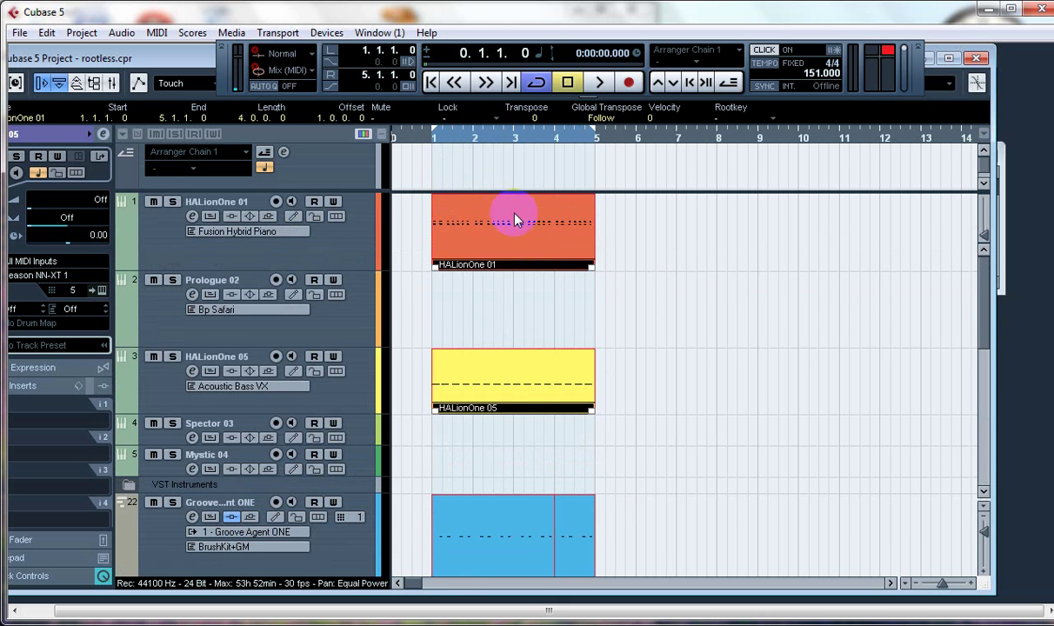
{"action": "left_click", "coordinate": [594, 145]}
{"action": "left_click", "coordinate": [594, 148]}
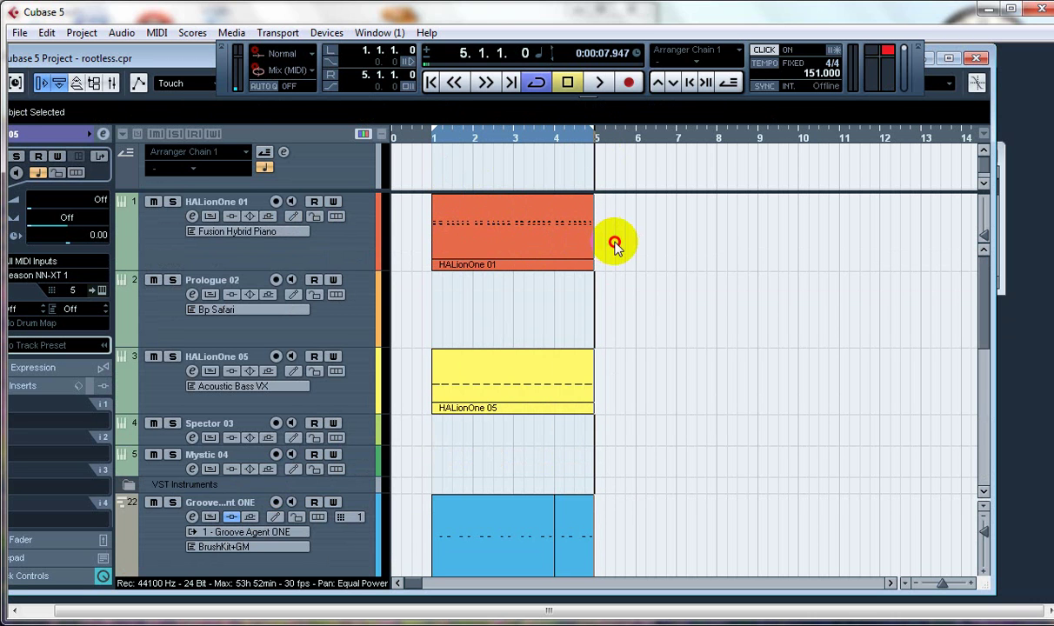
{"action": "left_click", "coordinate": [650, 248]}
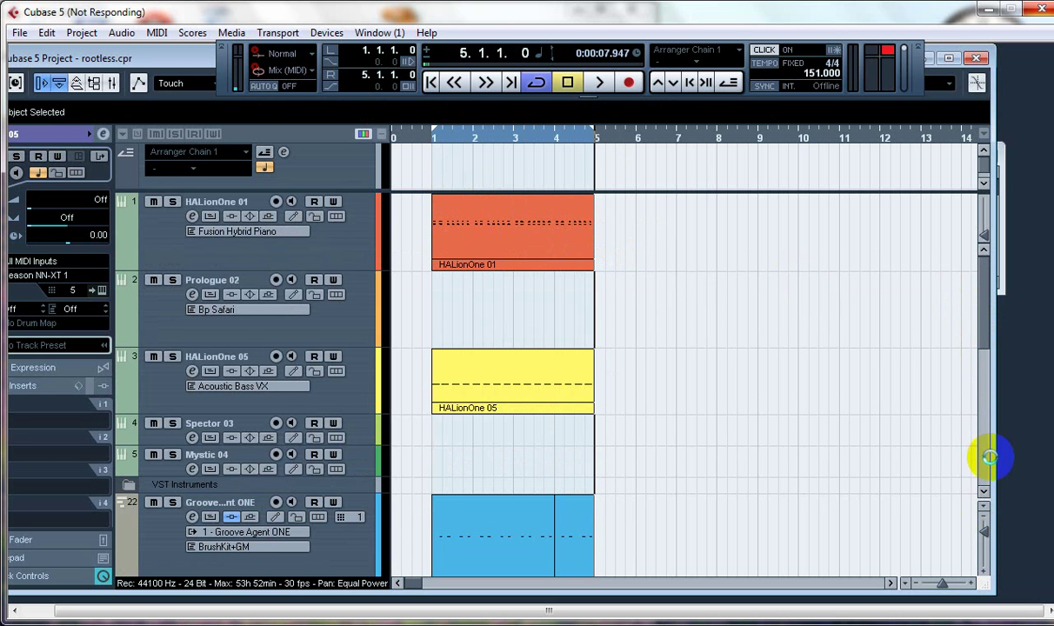
Step: Select all parts across the tracks and duplicate them into bars 5 to 9
{"action": "left_click_drag", "start_coordinate": [983, 489], "coordinate": [984, 324]}
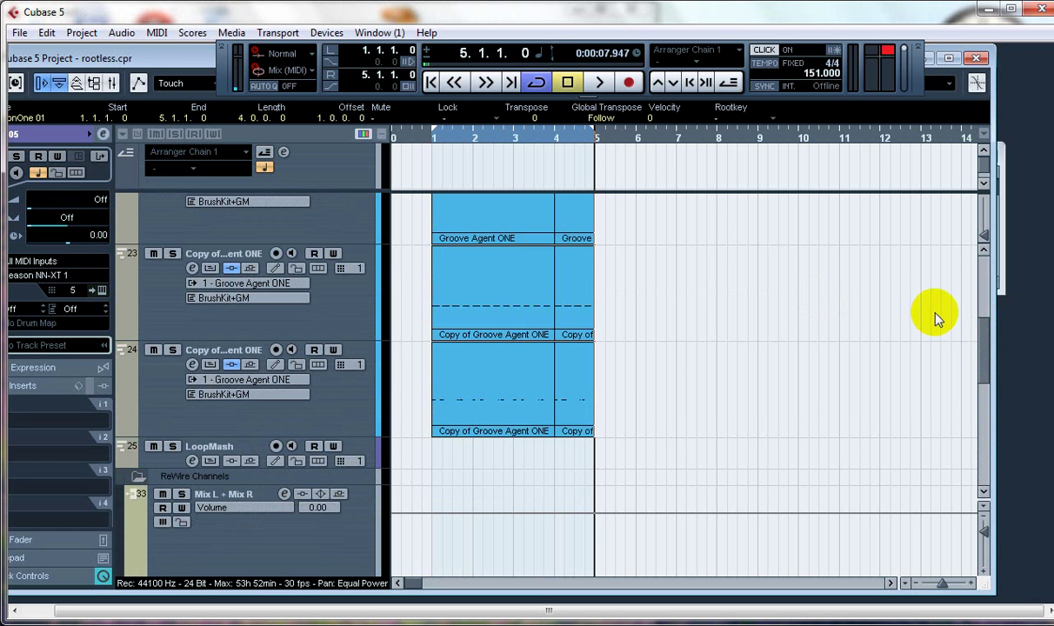
{"action": "mouse_move", "coordinate": [983, 357]}
{"action": "left_mouse_down"}
{"action": "mouse_move", "coordinate": [983, 270]}
{"action": "mouse_move", "coordinate": [988, 372]}
{"action": "left_mouse_up"}
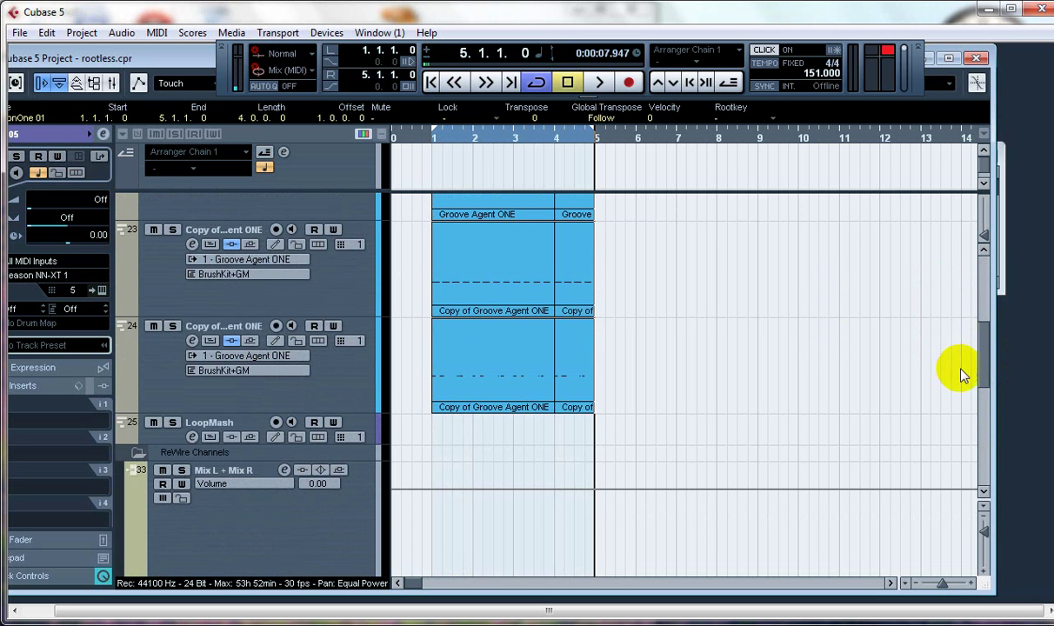
{"action": "mouse_move", "coordinate": [985, 361]}
{"action": "left_mouse_down"}
{"action": "mouse_move", "coordinate": [986, 310]}
{"action": "mouse_move", "coordinate": [986, 379]}
{"action": "mouse_move", "coordinate": [990, 294]}
{"action": "mouse_move", "coordinate": [1004, 426]}
{"action": "mouse_move", "coordinate": [1008, 323]}
{"action": "mouse_move", "coordinate": [1011, 454]}
{"action": "left_mouse_up"}
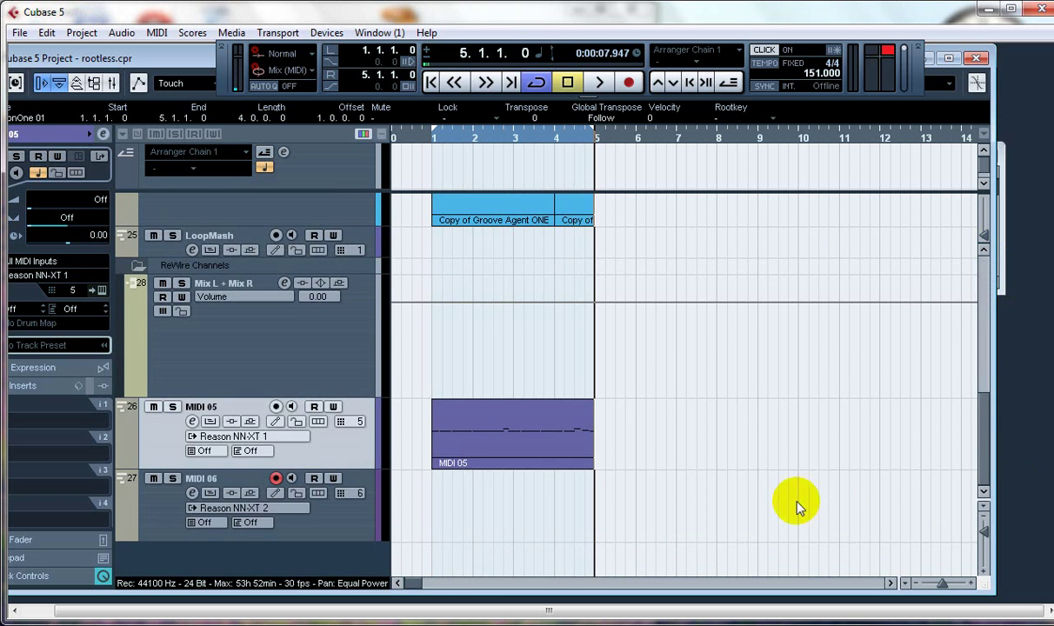
{"action": "left_click_drag", "start_coordinate": [657, 499], "coordinate": [470, 122]}
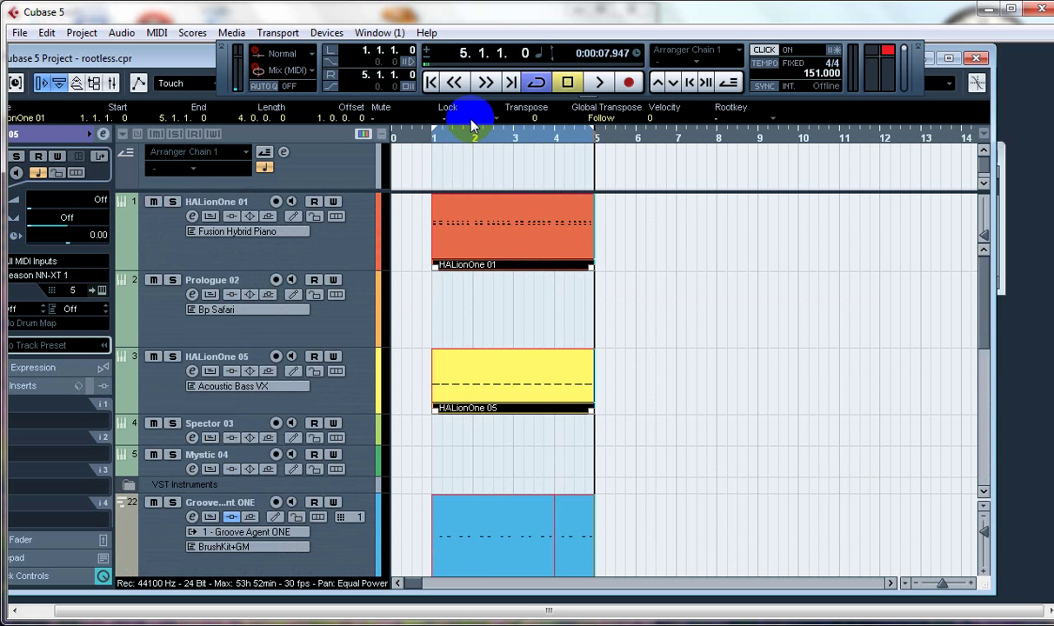
{"action": "left_click", "coordinate": [347, 233]}
{"action": "left_click", "coordinate": [443, 235]}
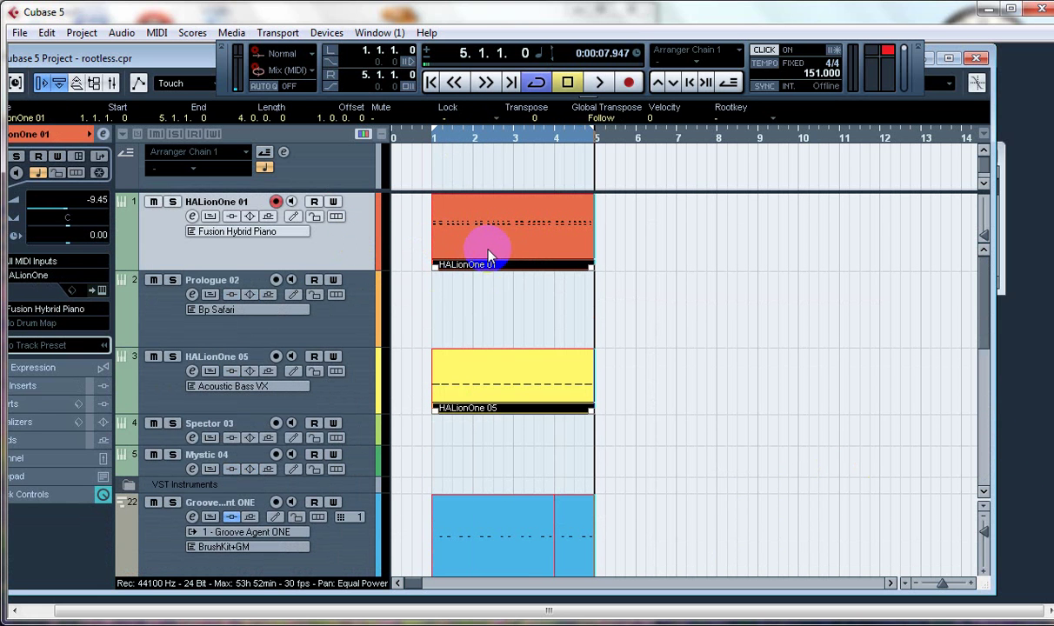
{"action": "left_click_drag", "start_coordinate": [512, 447], "coordinate": [512, 208]}
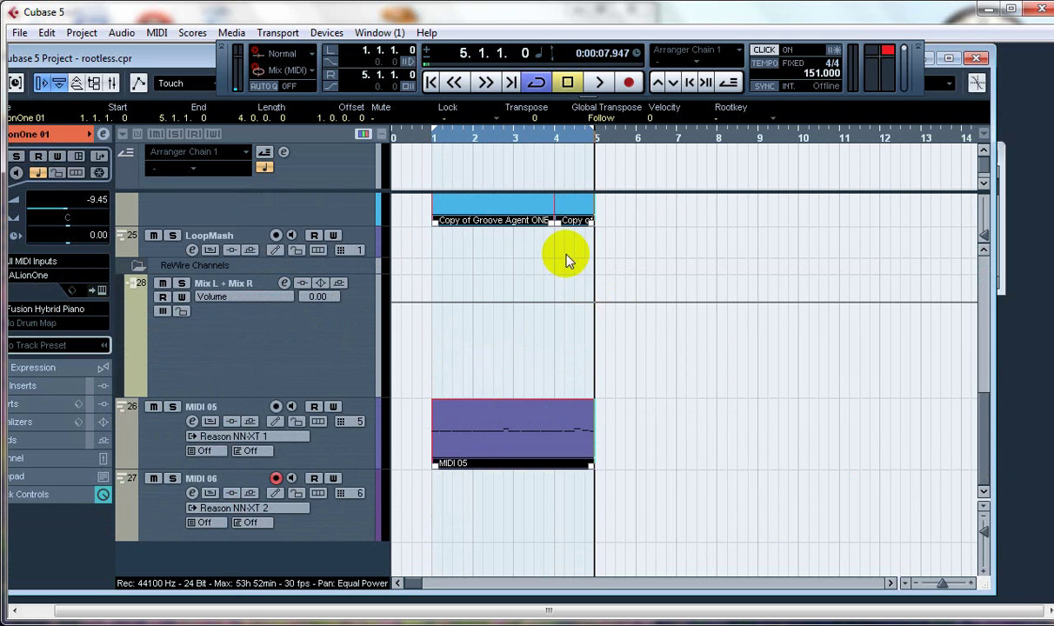
{"action": "key", "text": "ctrl+d"}
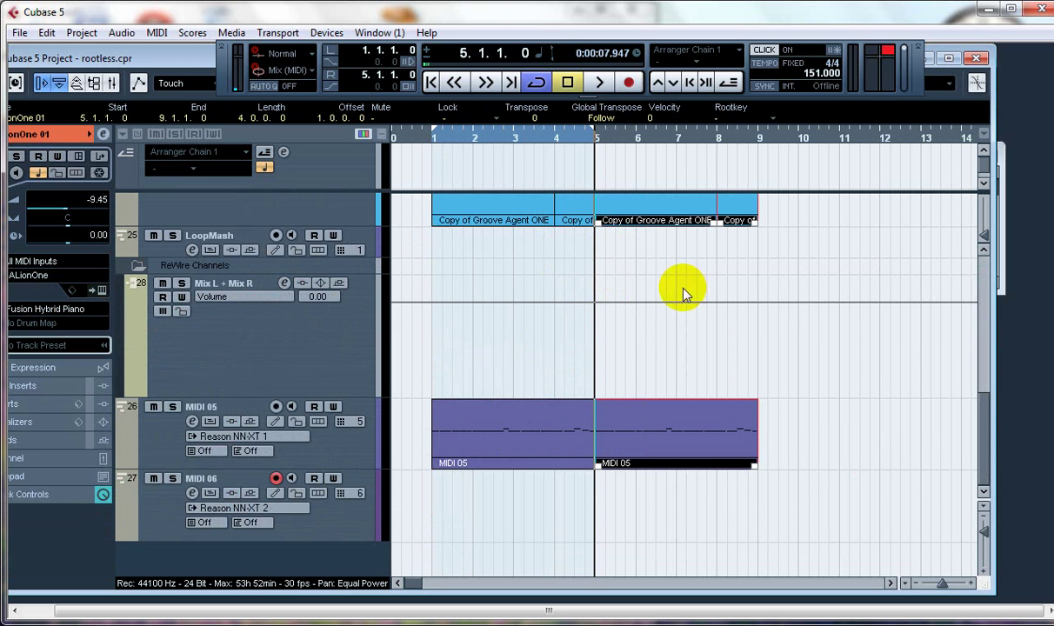
Step: Extend the loop range's end to bar 9 and play the project from the start
{"action": "left_click_drag", "start_coordinate": [613, 135], "coordinate": [761, 136]}
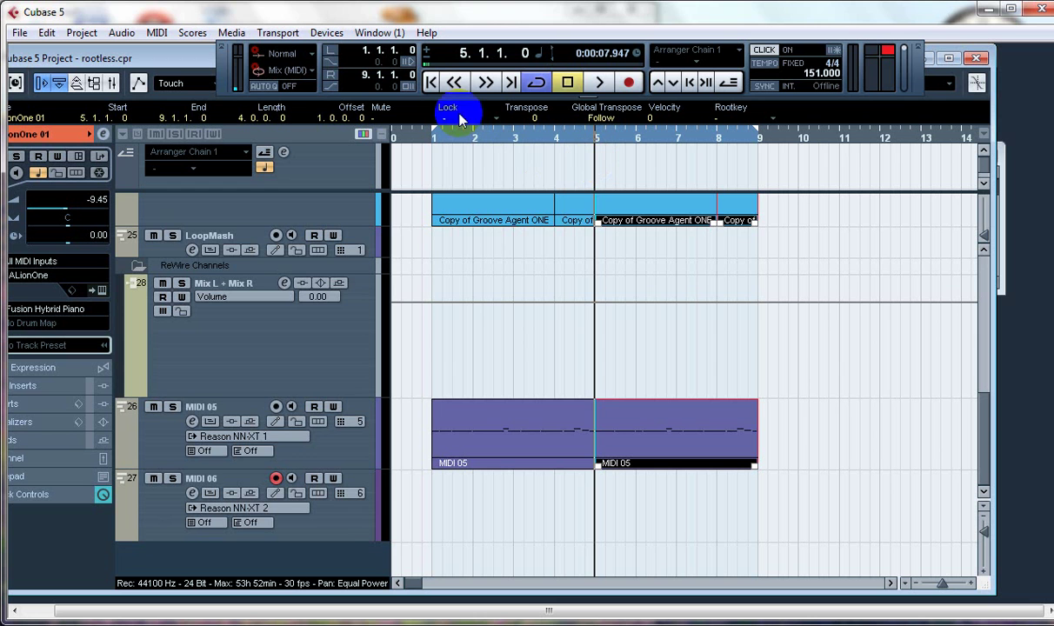
{"action": "left_click", "coordinate": [430, 82]}
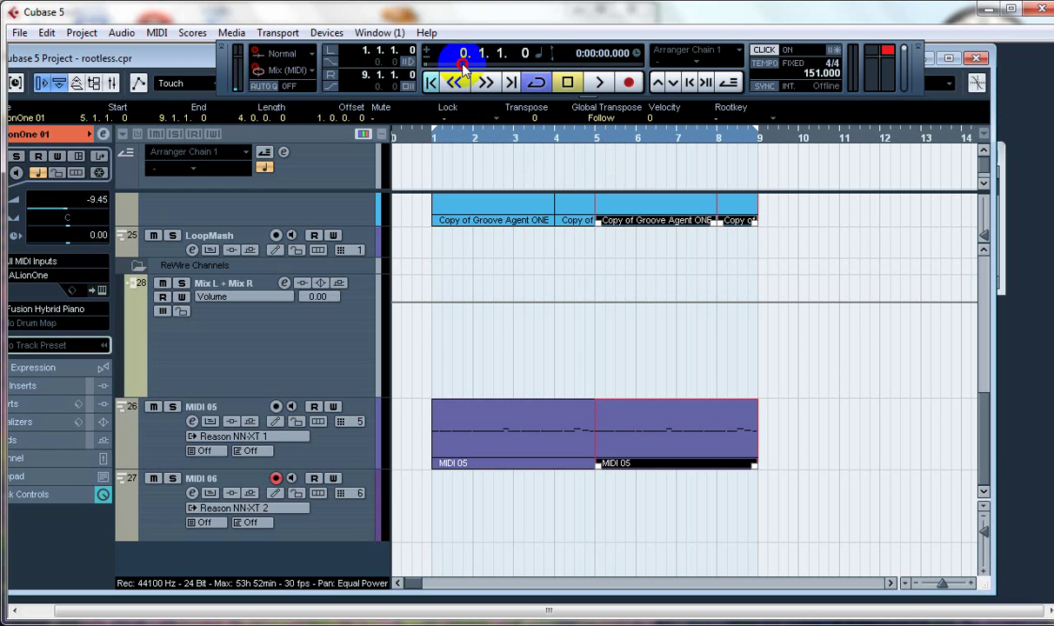
{"action": "left_click", "coordinate": [595, 85]}
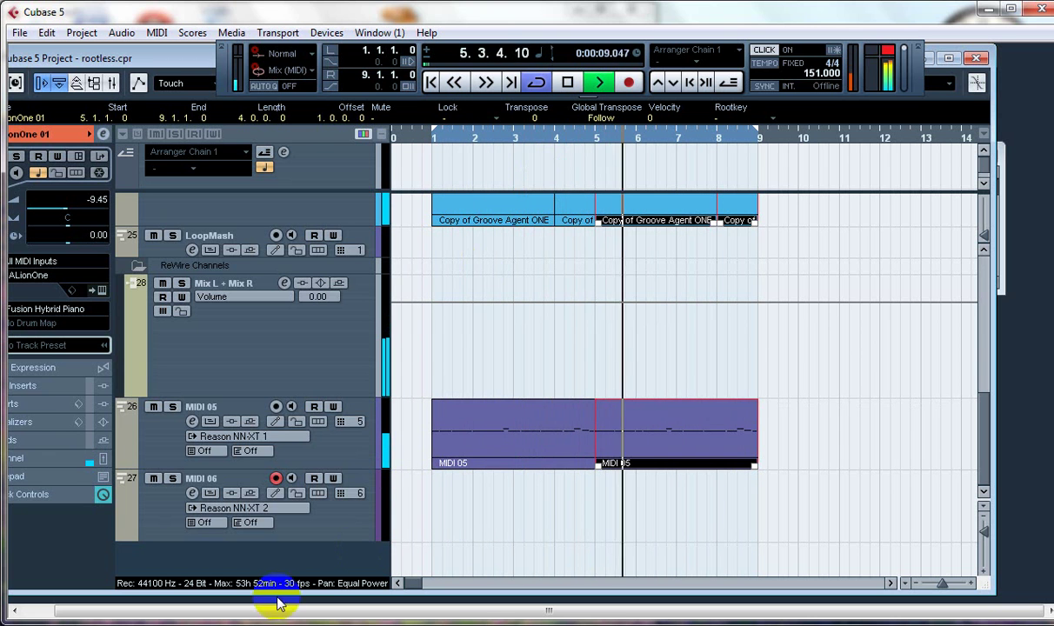
Step: Switch to Reason and unfold the NN-XT 2 sampler and its remote editor, keeping the loaded patch
{"action": "key", "text": "alt+Tab"}
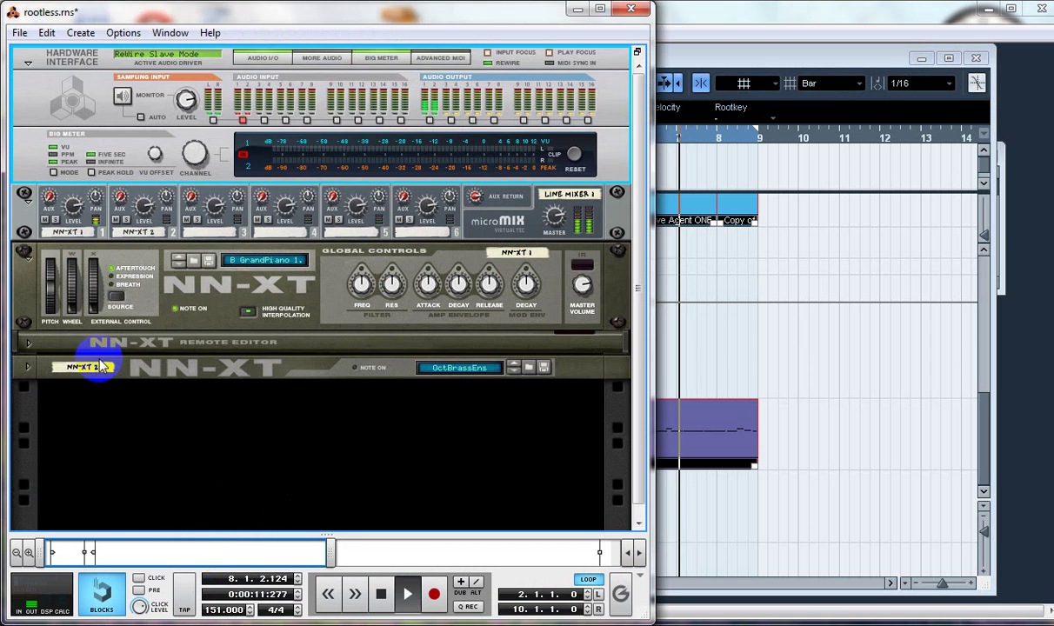
{"action": "left_click", "coordinate": [28, 368]}
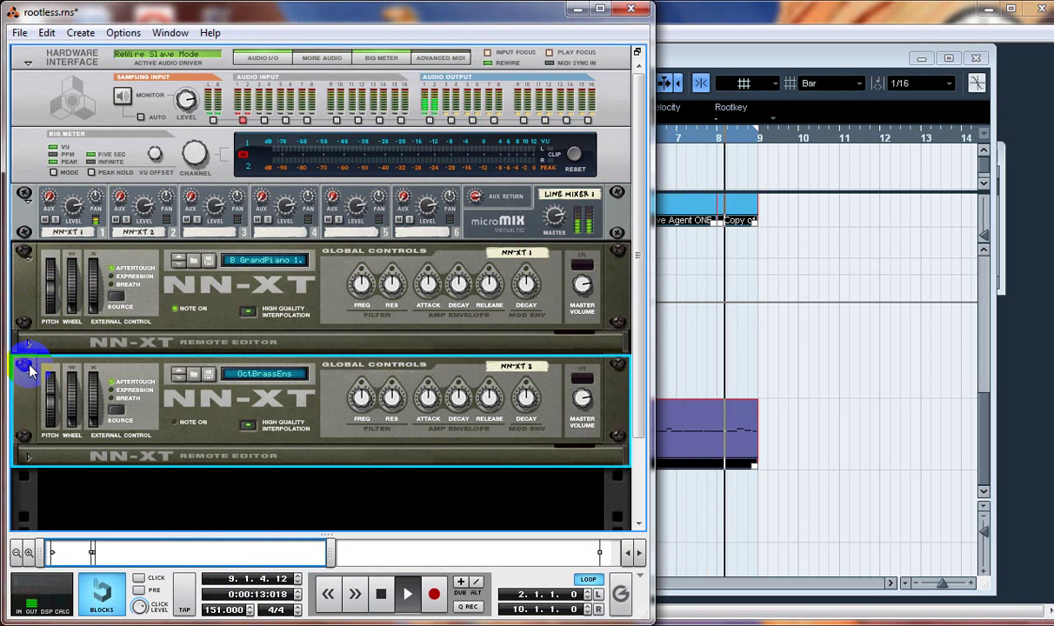
{"action": "left_click", "coordinate": [198, 374]}
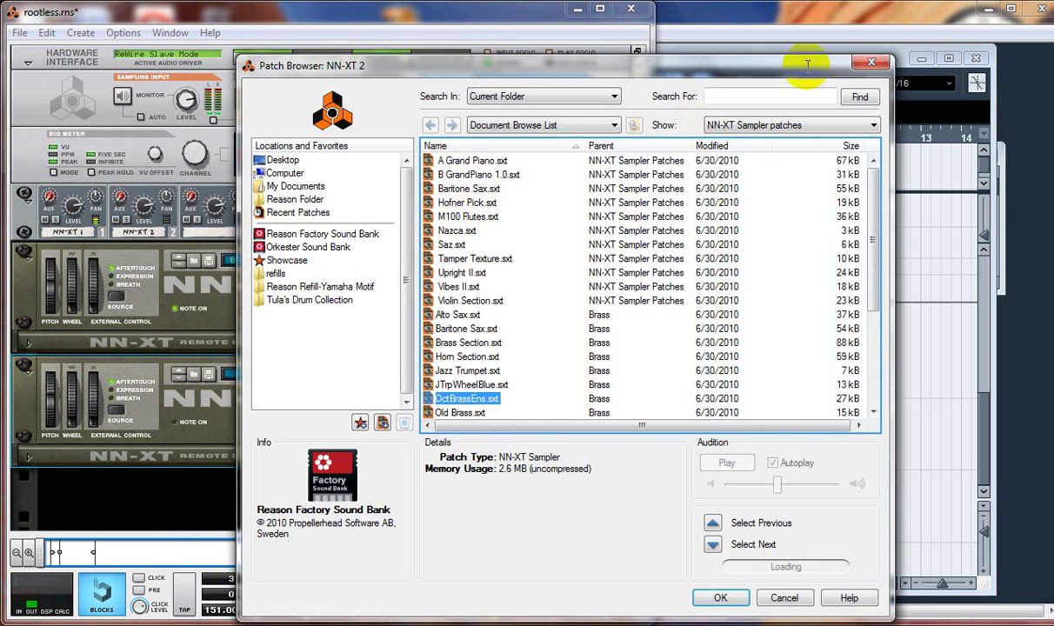
{"action": "left_click", "coordinate": [871, 64]}
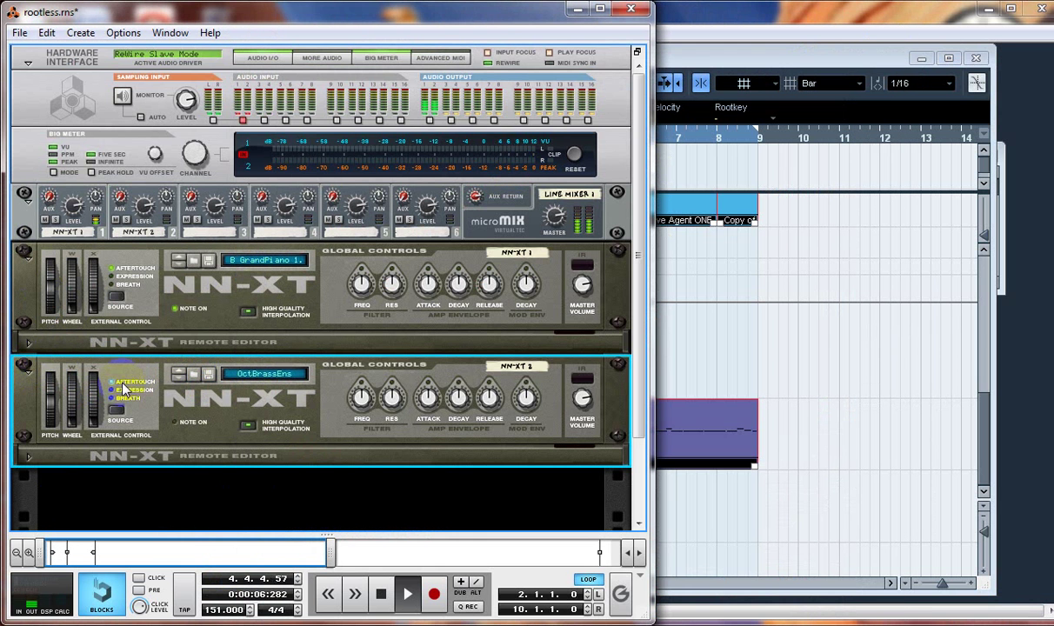
{"action": "left_click", "coordinate": [29, 456]}
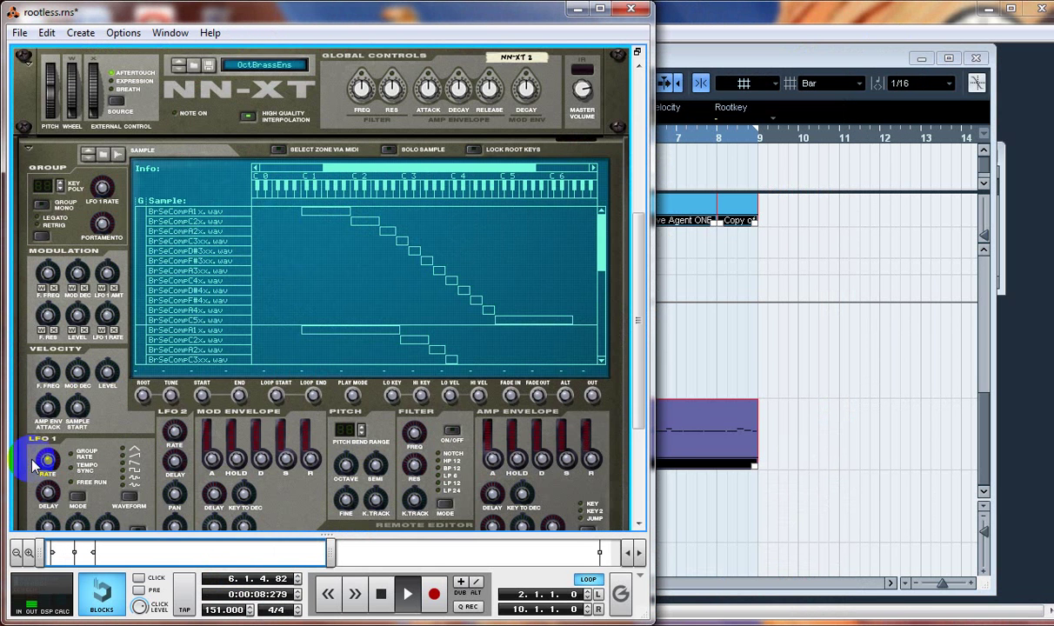
Step: Delete all sample zones from NN-XT 2's key map in the remote editor
{"action": "left_click", "coordinate": [430, 251]}
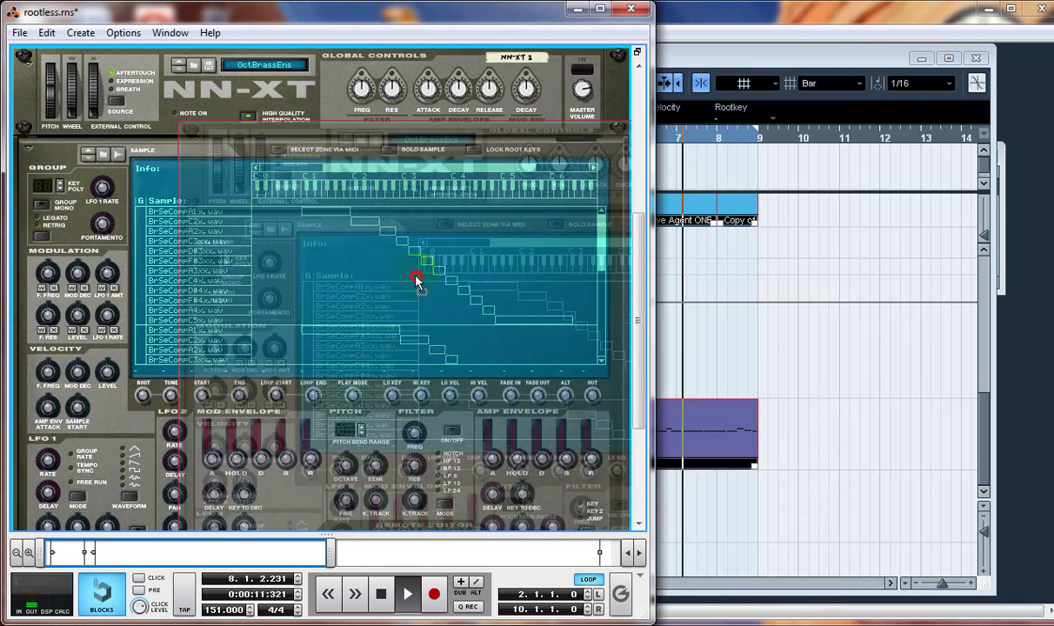
{"action": "left_click", "coordinate": [261, 308]}
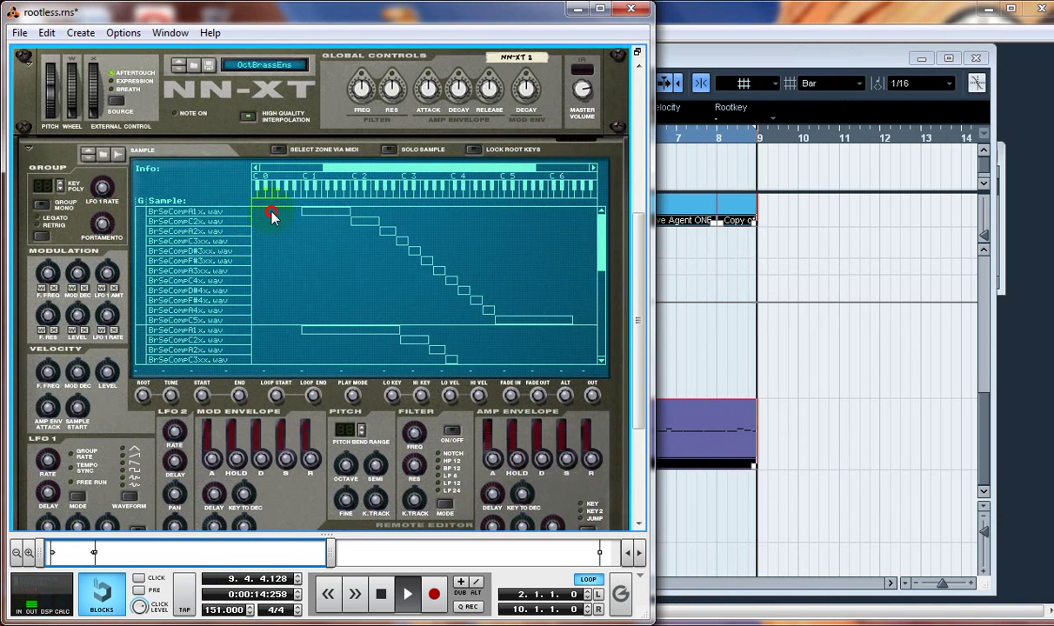
{"action": "left_click_drag", "start_coordinate": [270, 211], "coordinate": [624, 494]}
{"action": "key", "text": "Delete"}
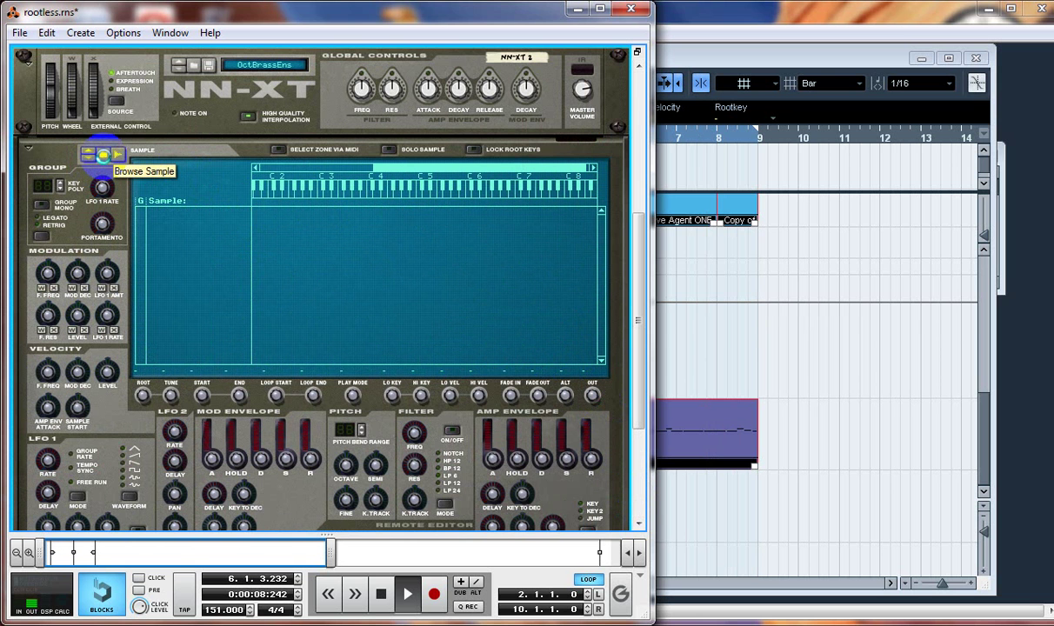
Step: Browse samples for NN-XT 2 in the odisi band folder, auditioning them in sequence, and load Come_ON
{"action": "left_click", "coordinate": [103, 155]}
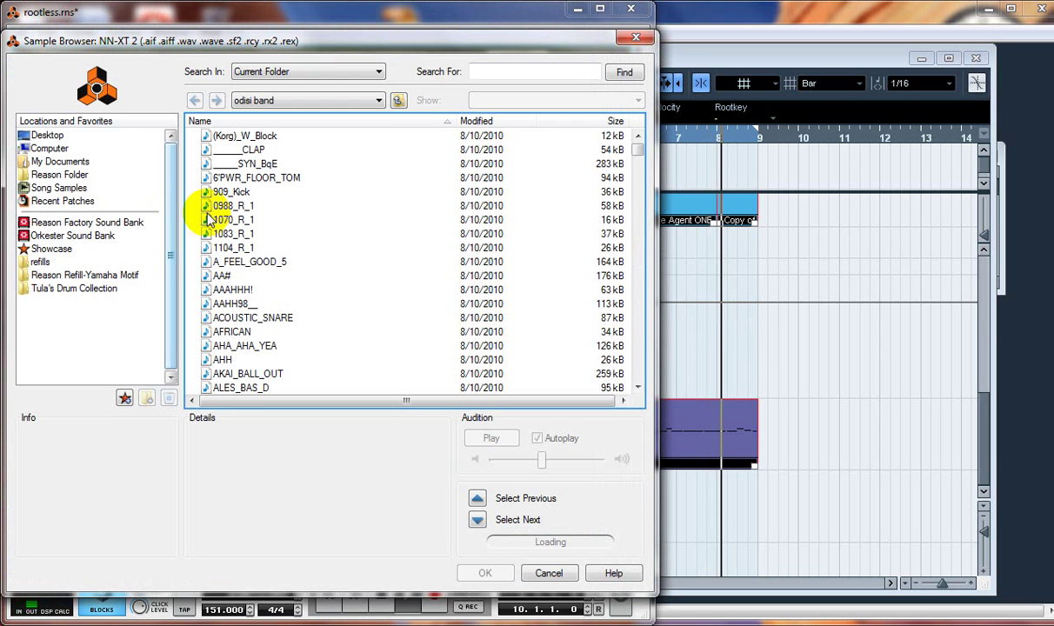
{"action": "left_click", "coordinate": [228, 220]}
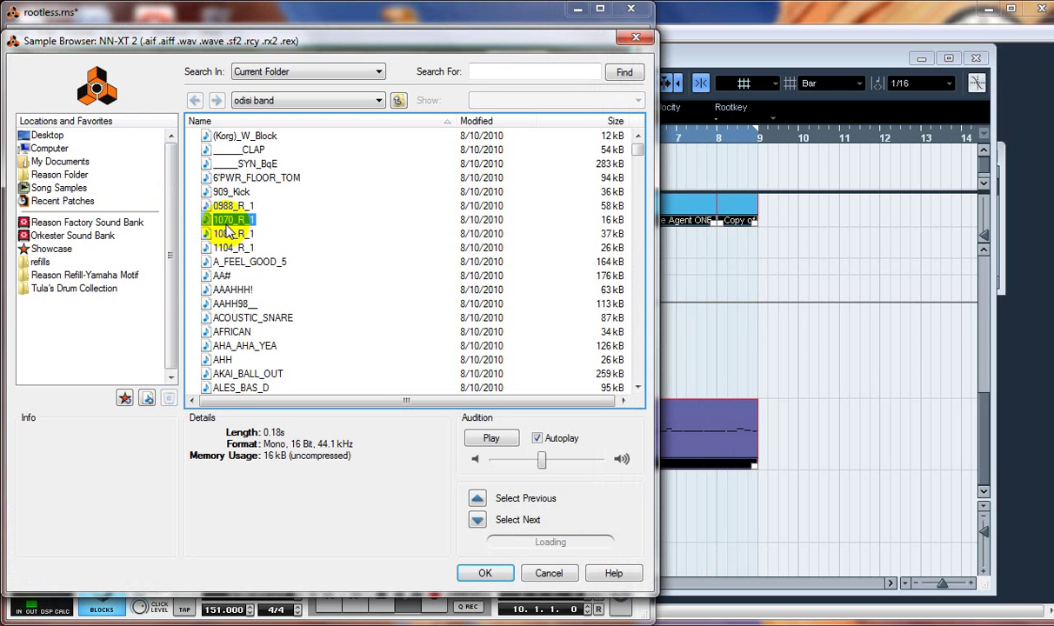
{"action": "key", "text": "Down"}
{"action": "key", "text": "Down"}
{"action": "key", "text": "Down"}
{"action": "key", "text": "Down"}
{"action": "key", "text": "Down"}
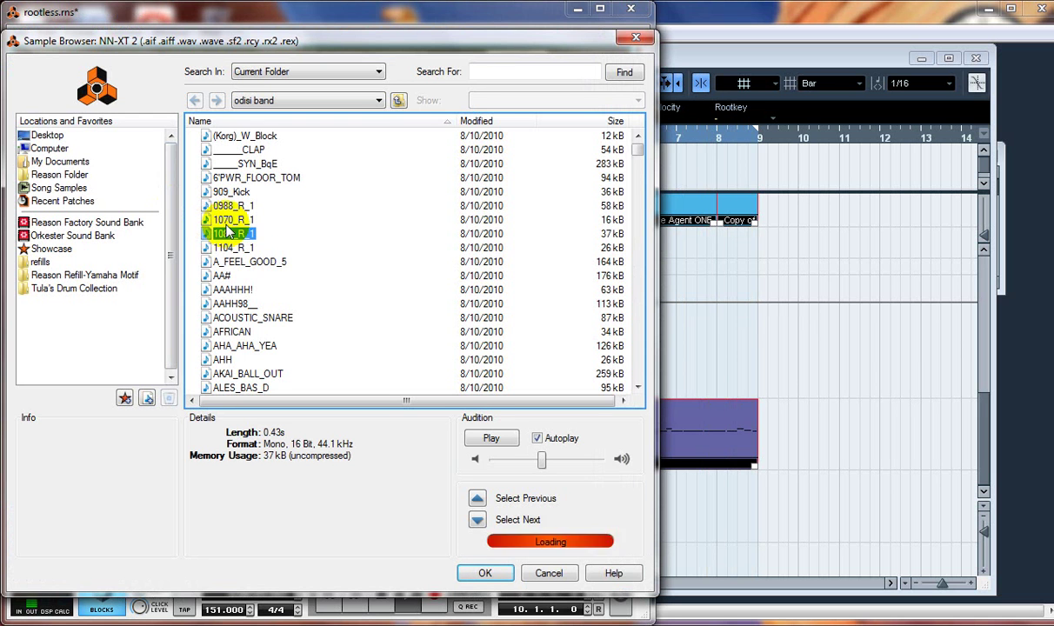
{"action": "key", "text": "Down"}
{"action": "key", "text": "Down"}
{"action": "key", "text": "Down"}
{"action": "key", "text": "Down"}
{"action": "key", "text": "Down"}
{"action": "key", "text": "Down"}
{"action": "key", "text": "Down"}
{"action": "key", "text": "Down"}
{"action": "key", "text": "Down"}
{"action": "key", "text": "Down"}
{"action": "key", "text": "Down"}
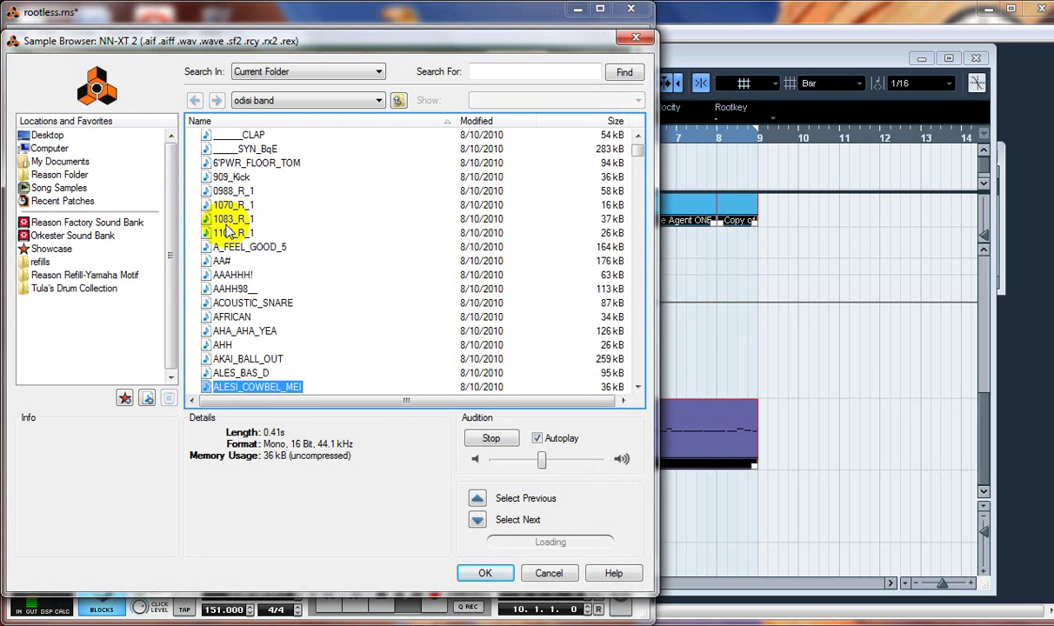
{"action": "key", "text": "Down"}
{"action": "key", "text": "Down"}
{"action": "key", "text": "Down"}
{"action": "key", "text": "Down"}
{"action": "key", "text": "Down"}
{"action": "key", "text": "Down"}
{"action": "key", "text": "Down"}
{"action": "key", "text": "Down"}
{"action": "key", "text": "Down"}
{"action": "key", "text": "Down"}
{"action": "key", "text": "Down"}
{"action": "key", "text": "Down"}
{"action": "key", "text": "Down"}
{"action": "key", "text": "Down"}
{"action": "key", "text": "Down"}
{"action": "key", "text": "Down"}
{"action": "key", "text": "Down"}
{"action": "key", "text": "Down"}
{"action": "key", "text": "Down"}
{"action": "key", "text": "Down"}
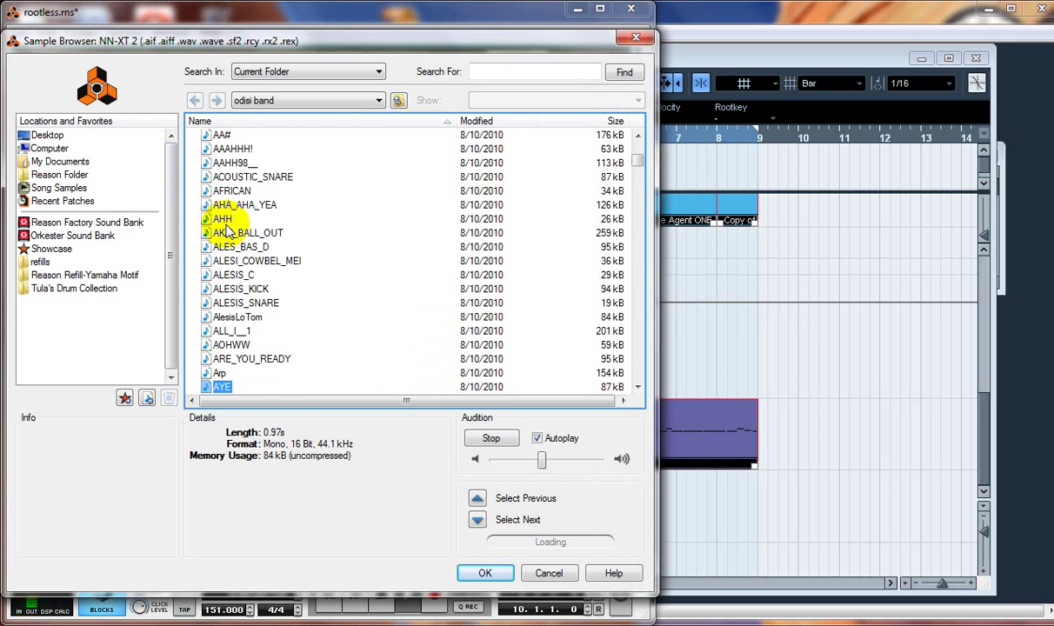
{"action": "key", "text": "Down"}
{"action": "key", "text": "Down"}
{"action": "key", "text": "Down"}
{"action": "key", "text": "Down"}
{"action": "key", "text": "Down"}
{"action": "key", "text": "Down"}
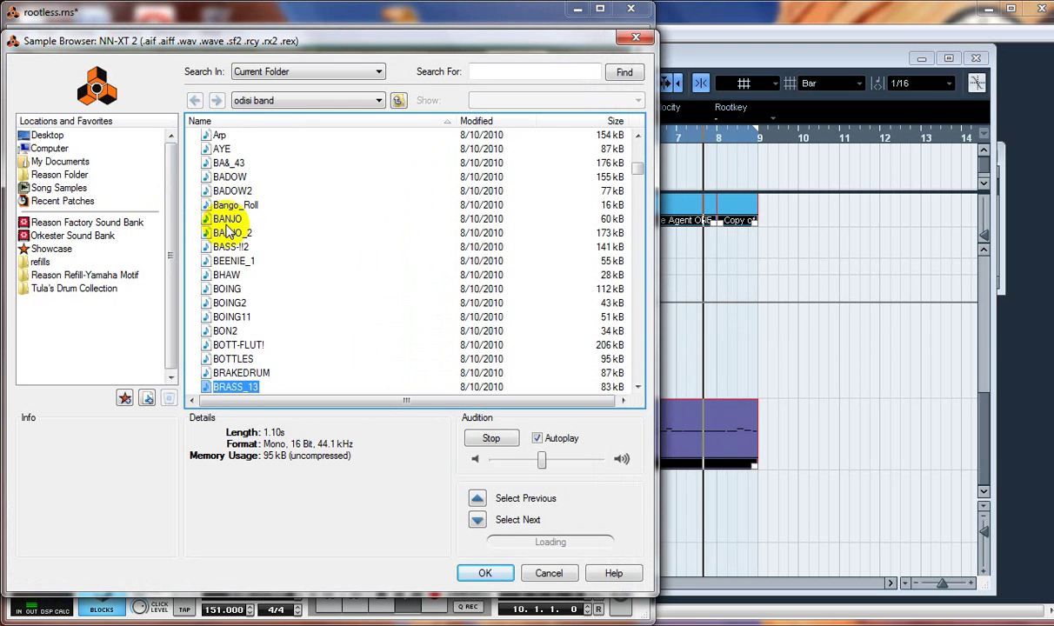
{"action": "key", "text": "Down"}
{"action": "key", "text": "Down"}
{"action": "key", "text": "Down"}
{"action": "key", "text": "Down"}
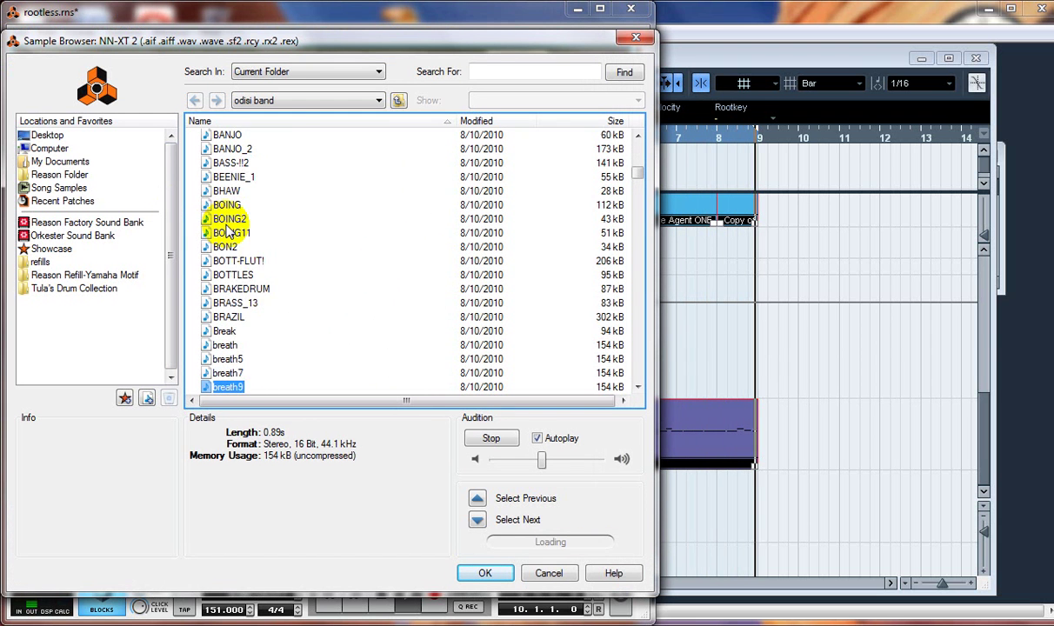
{"action": "key", "text": "Down"}
{"action": "key", "text": "Down"}
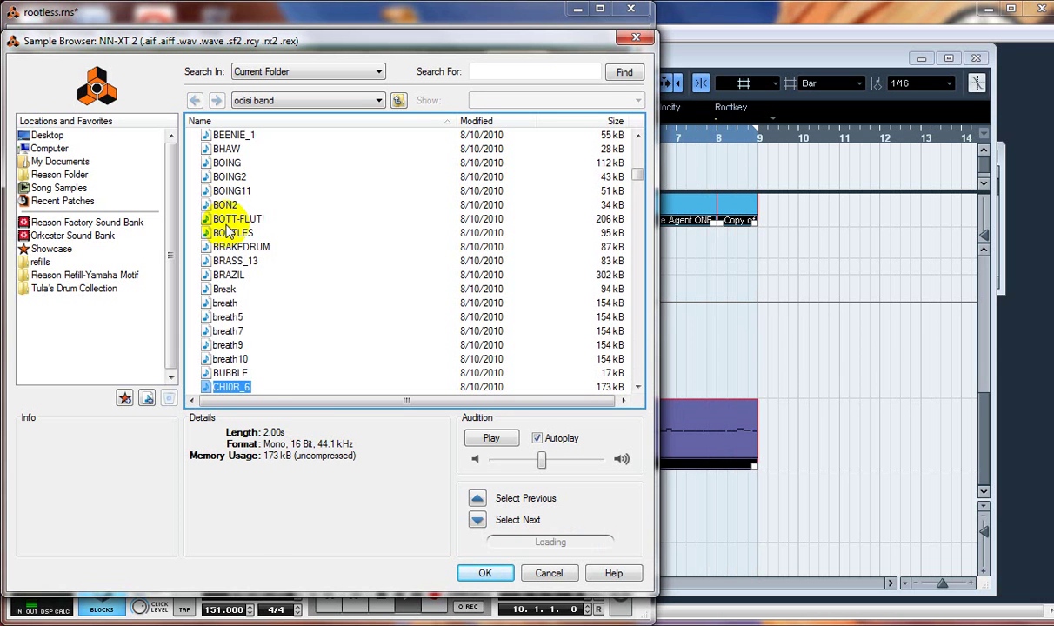
{"action": "key", "text": "Down"}
{"action": "key", "text": "Down"}
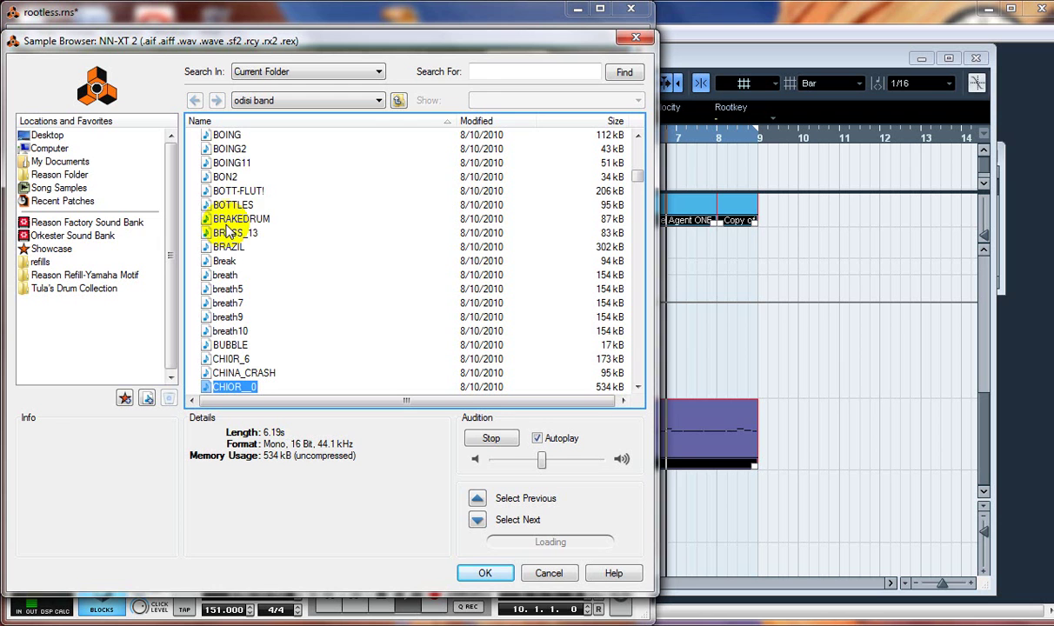
{"action": "key", "text": "Down"}
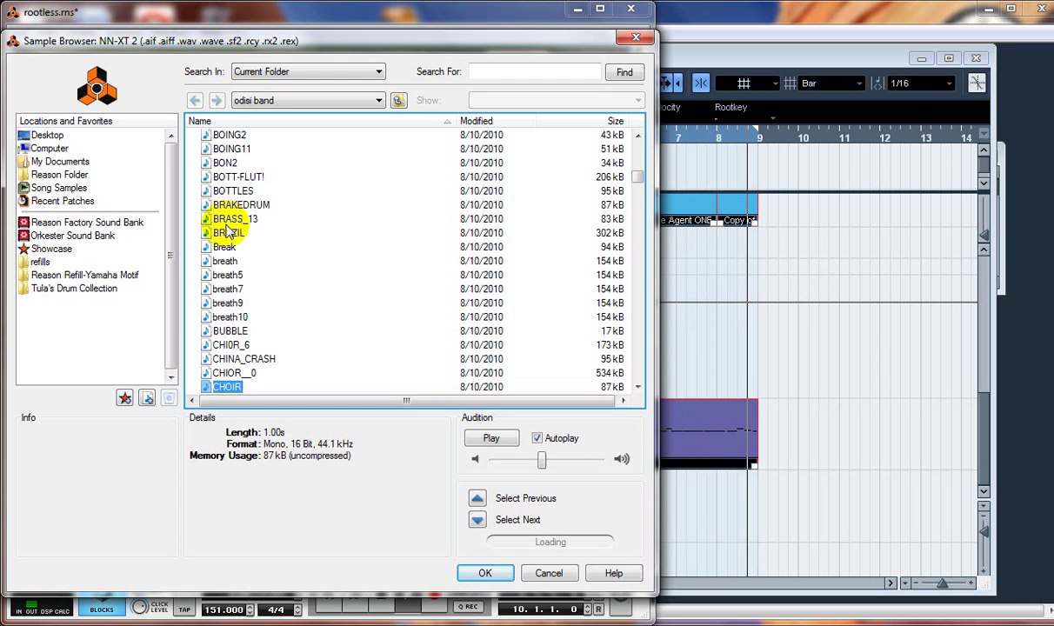
{"action": "key", "text": "Down"}
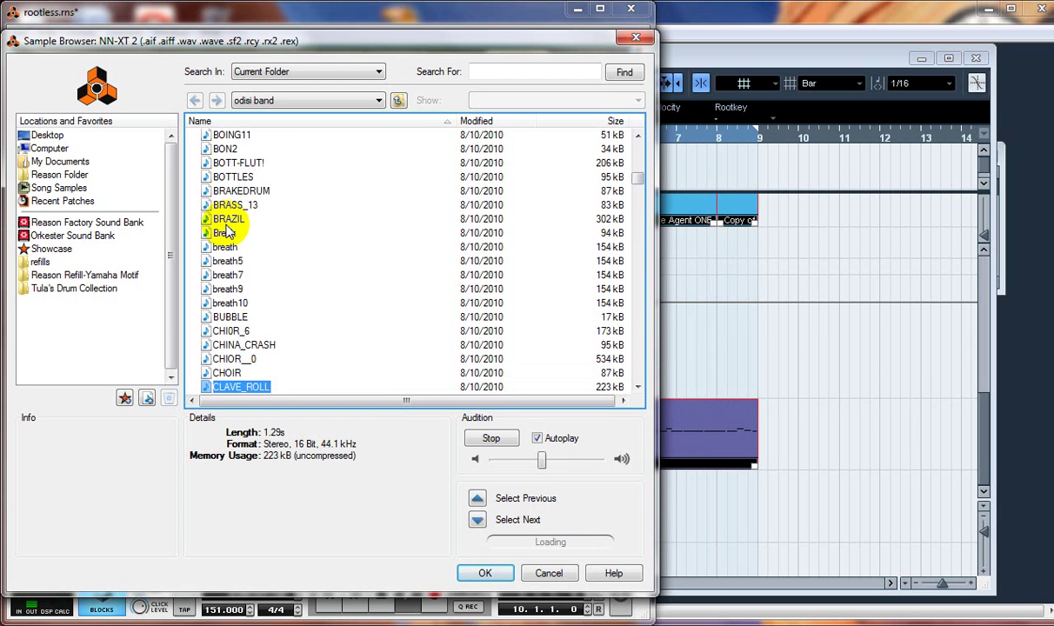
{"action": "key", "text": "Down"}
{"action": "key", "text": "Down"}
{"action": "key", "text": "Down"}
{"action": "key", "text": "Down"}
{"action": "key", "text": "Down"}
{"action": "key", "text": "Down"}
{"action": "key", "text": "Down"}
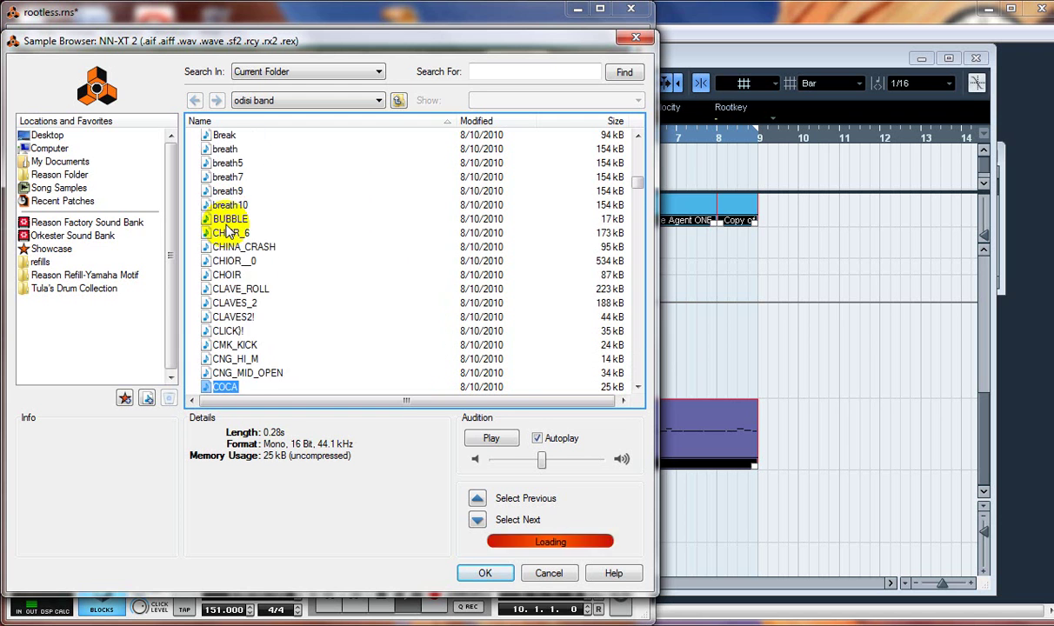
{"action": "key", "text": "Down"}
{"action": "key", "text": "Up"}
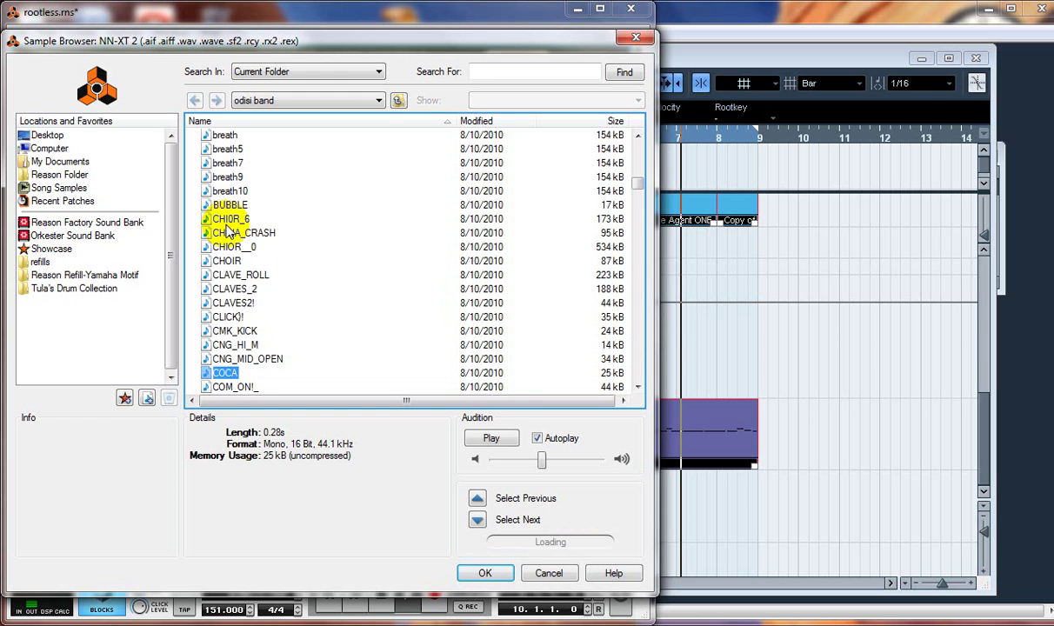
{"action": "key", "text": "Down"}
{"action": "key", "text": "Down"}
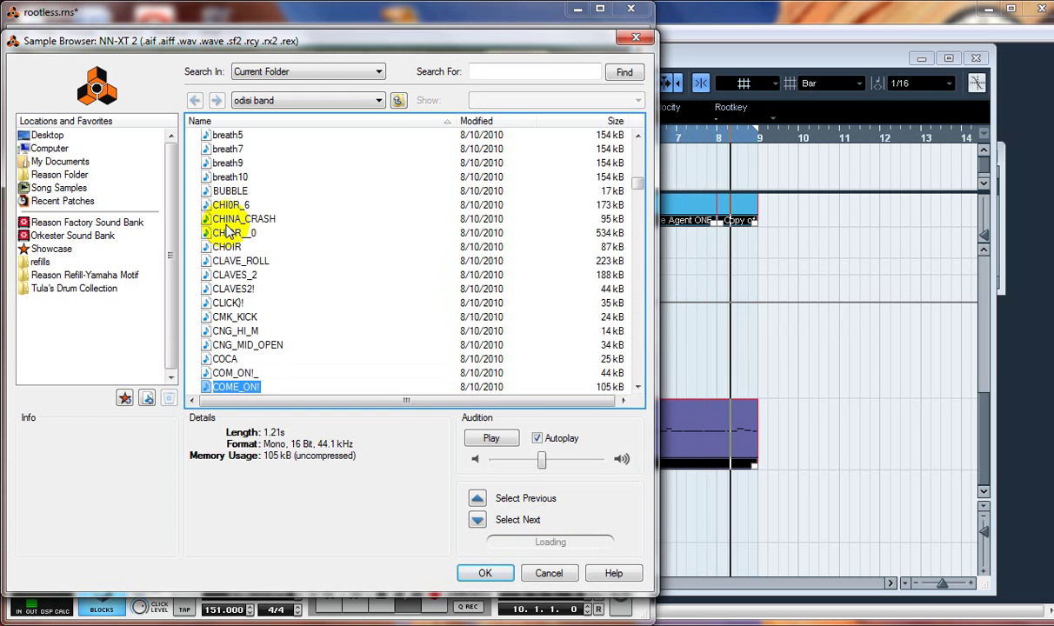
{"action": "key", "text": "Down"}
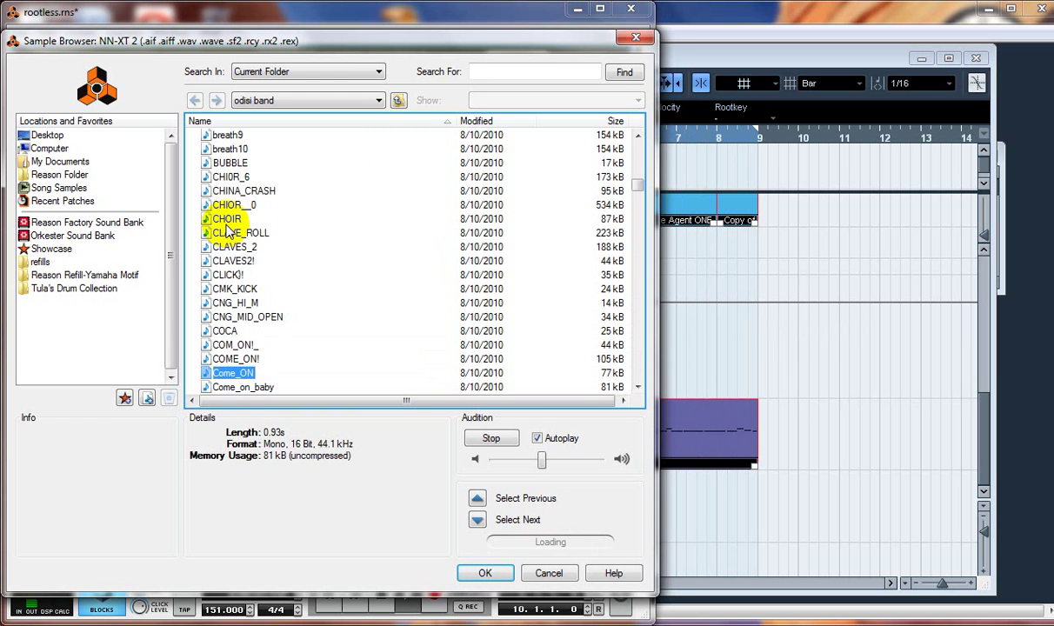
{"action": "key", "text": "Return"}
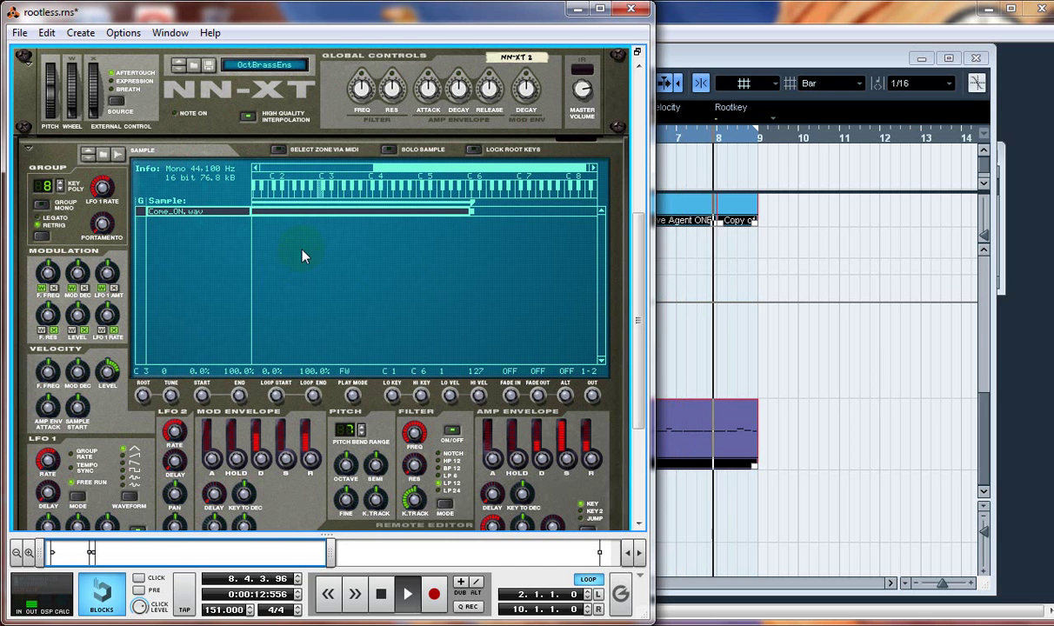
Step: Switch to Cubase, return to the project start and record a part on the MIDI 06 track up to bar 9
{"action": "left_click", "coordinate": [576, 10]}
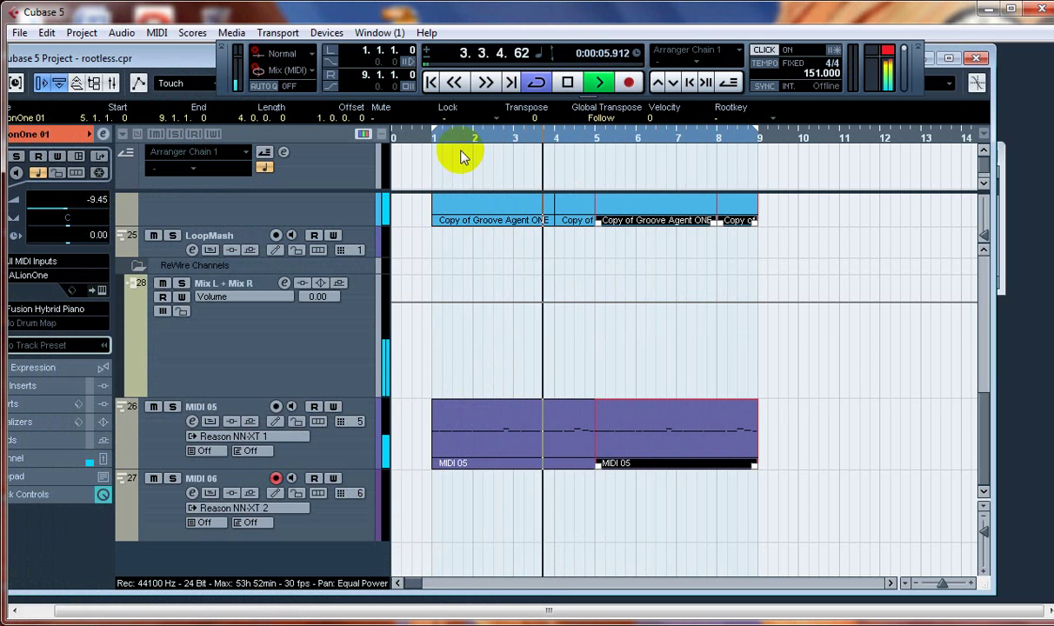
{"action": "left_click", "coordinate": [563, 82]}
{"action": "left_click", "coordinate": [564, 82]}
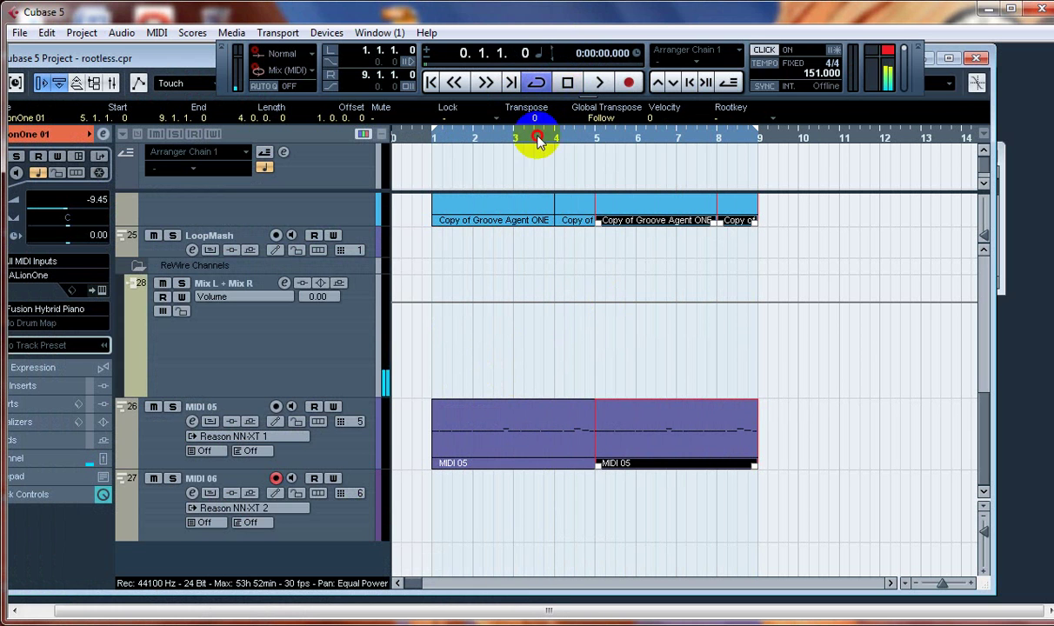
{"action": "left_click", "coordinate": [632, 82]}
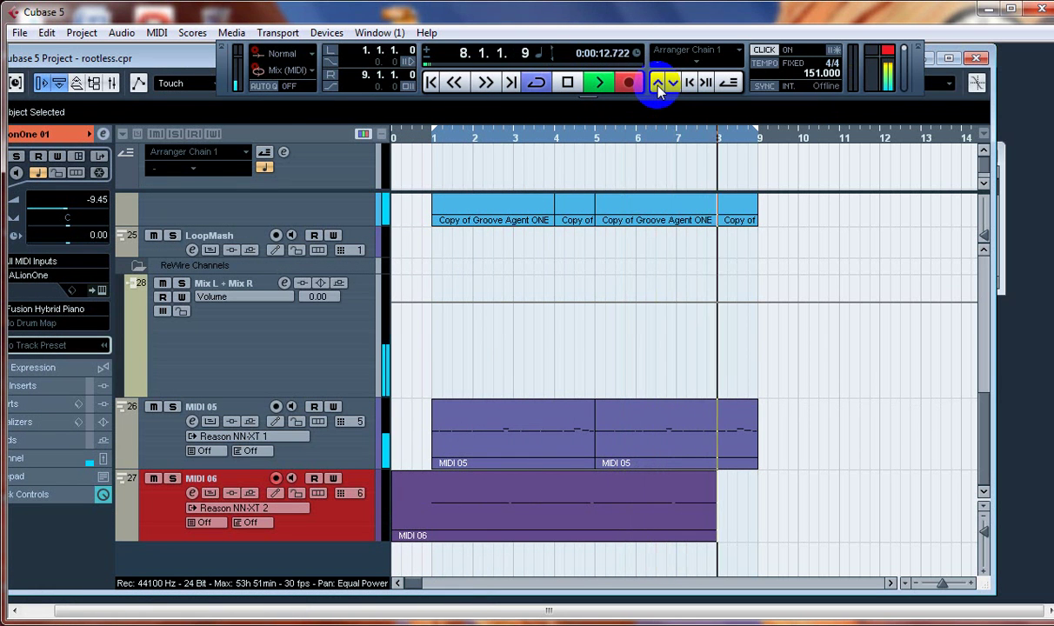
{"action": "left_click", "coordinate": [658, 84]}
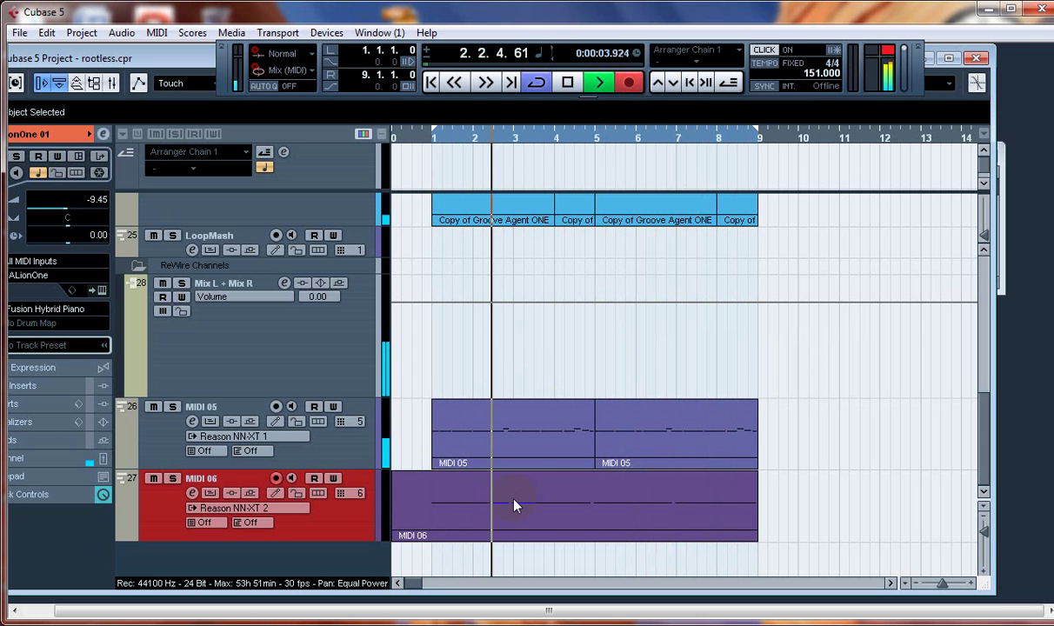
{"action": "left_click", "coordinate": [628, 82]}
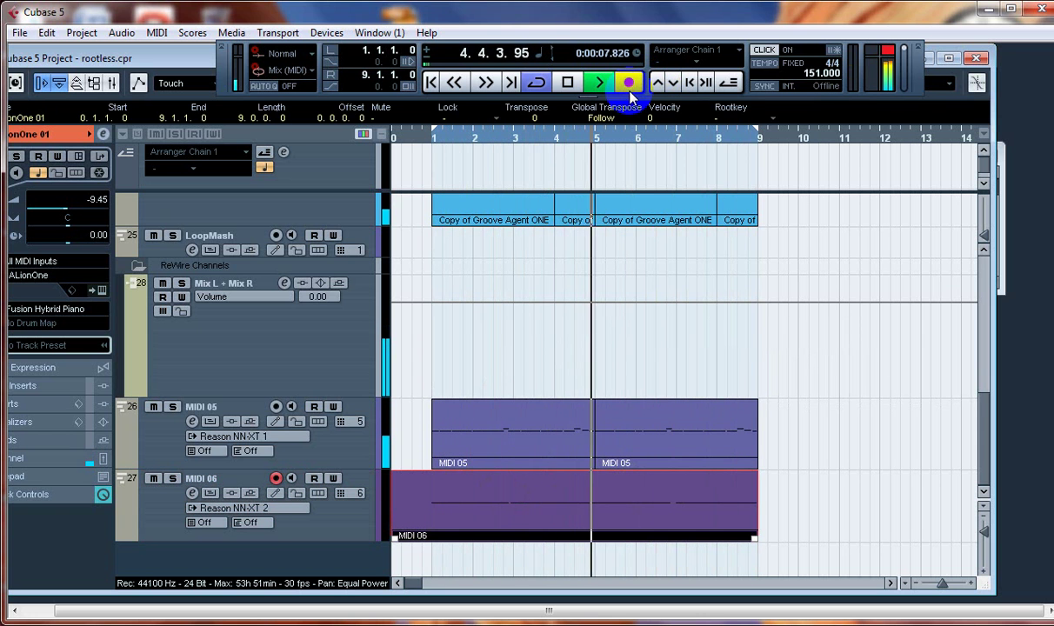
{"action": "left_click", "coordinate": [630, 87]}
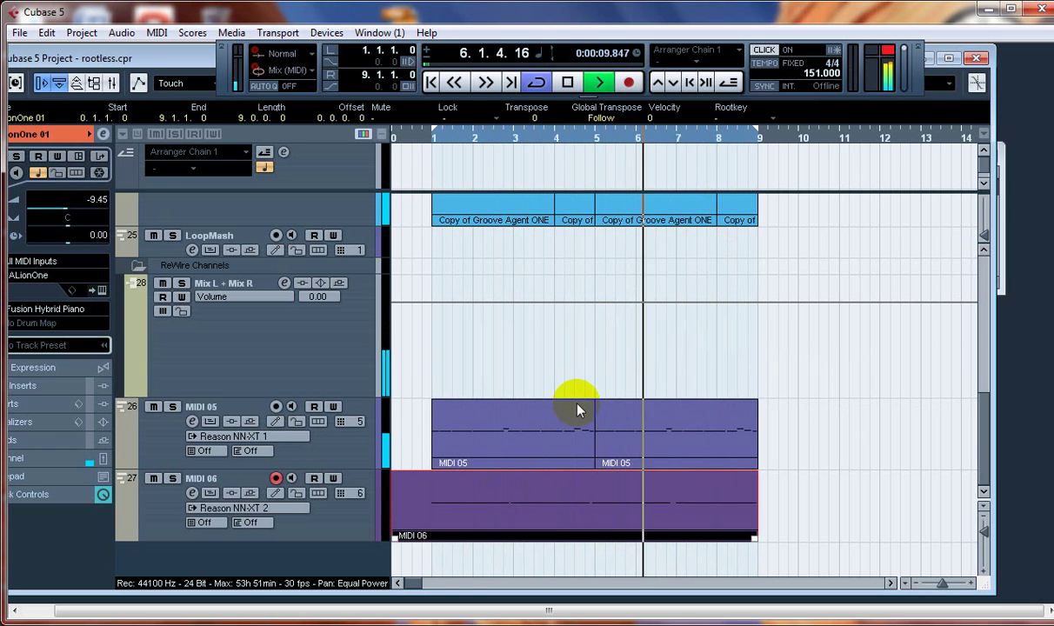
Step: Open the MIDI 06 part in the Key Editor and move both overlapping C3 notes just before bar 5 onto bar 5
{"action": "double_click", "coordinate": [532, 495]}
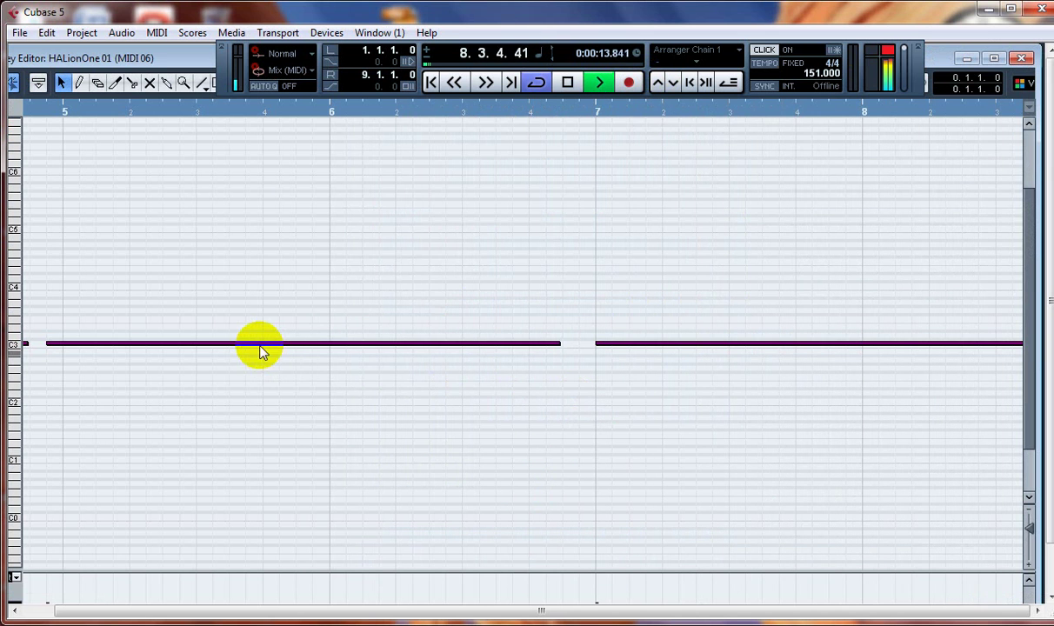
{"action": "left_click_drag", "start_coordinate": [260, 346], "coordinate": [269, 347]}
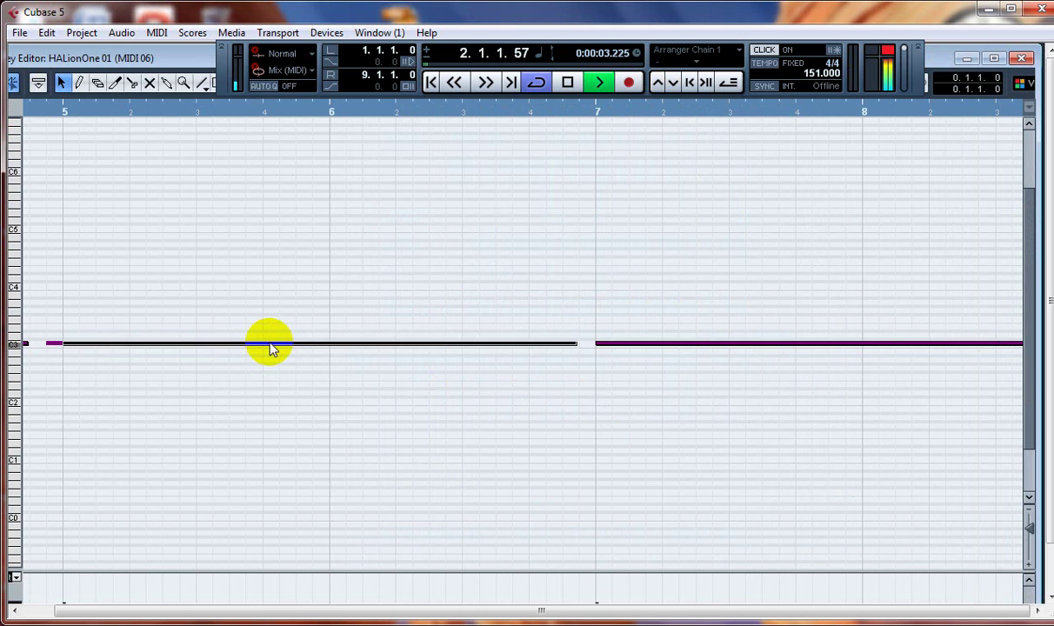
{"action": "left_click", "coordinate": [197, 376]}
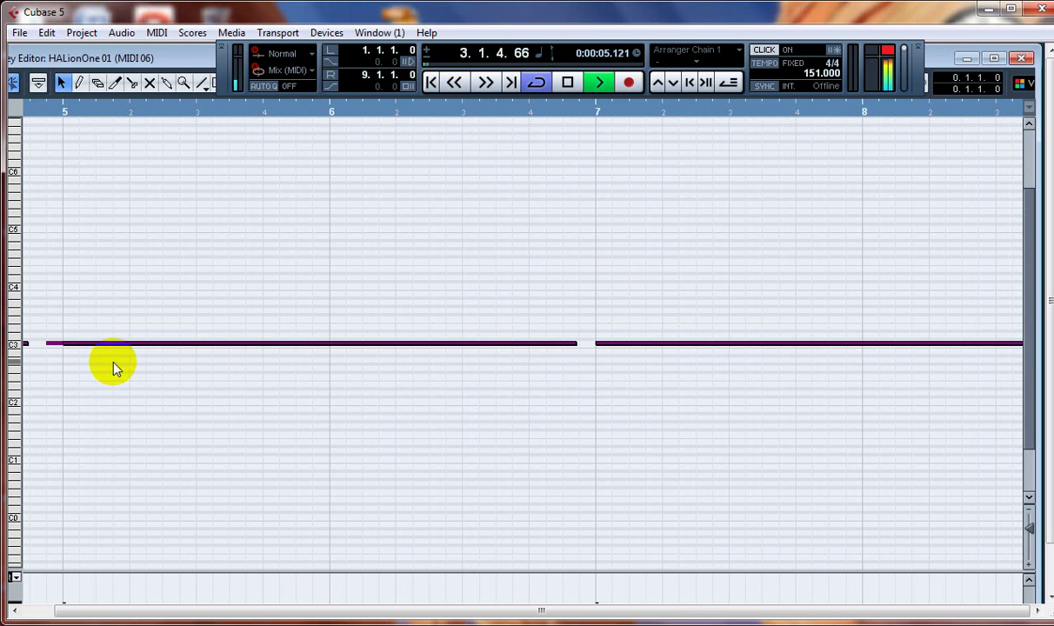
{"action": "left_click", "coordinate": [53, 344]}
{"action": "left_click_drag", "start_coordinate": [68, 347], "coordinate": [88, 357]}
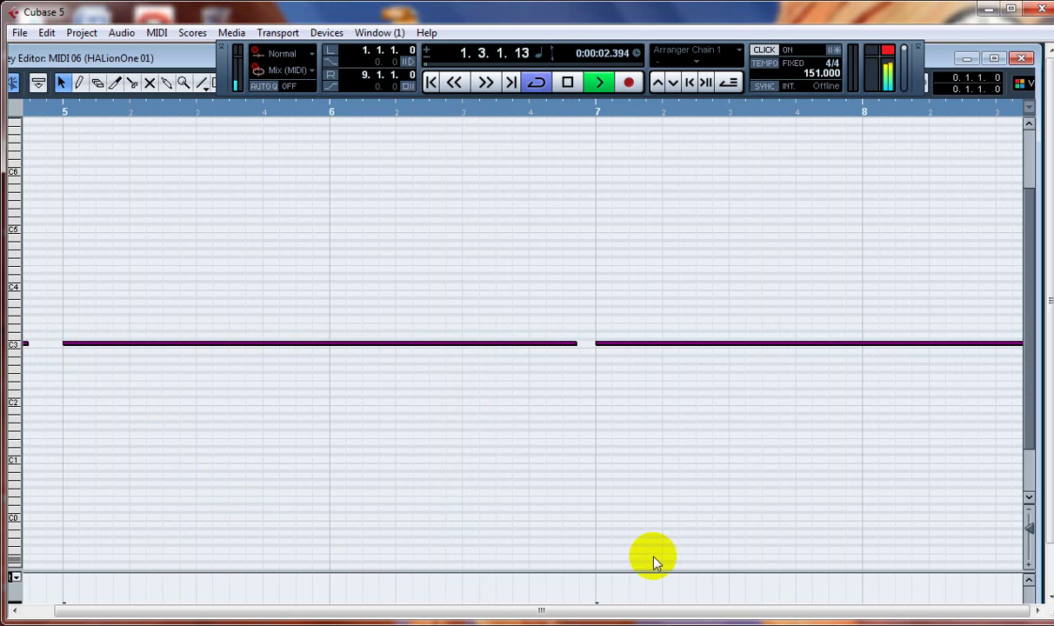
Step: Align both overlapping C3 notes just before bar 3 to start on bar 3, and restart playback
{"action": "left_click_drag", "start_coordinate": [1050, 467], "coordinate": [1047, 561]}
{"action": "mouse_move", "coordinate": [991, 592]}
{"action": "left_mouse_down"}
{"action": "mouse_move", "coordinate": [972, 588]}
{"action": "mouse_move", "coordinate": [984, 593]}
{"action": "left_mouse_up"}
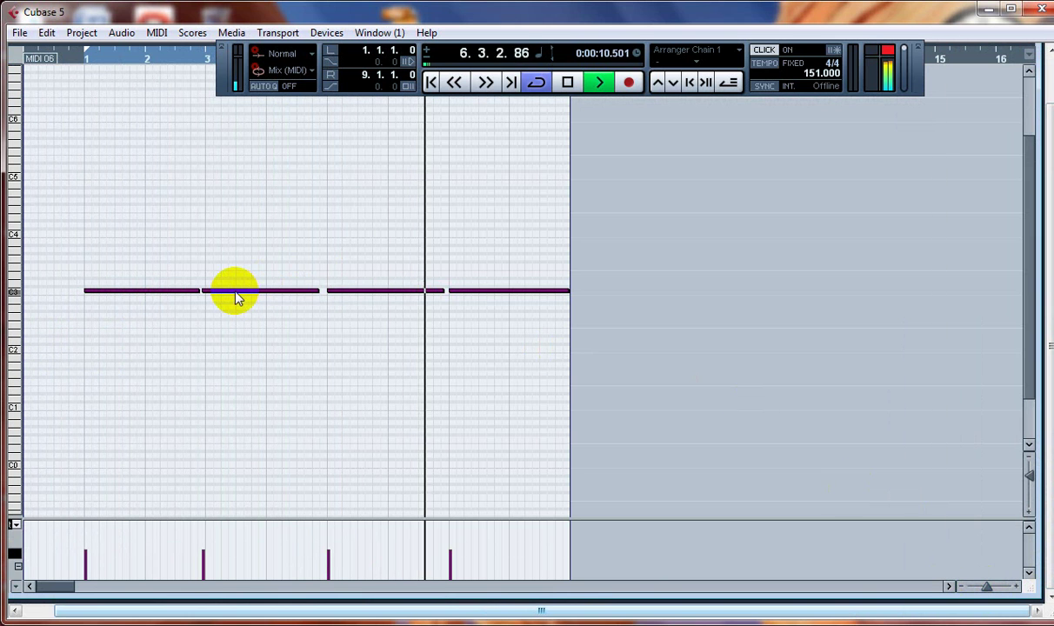
{"action": "left_click_drag", "start_coordinate": [242, 298], "coordinate": [241, 298]}
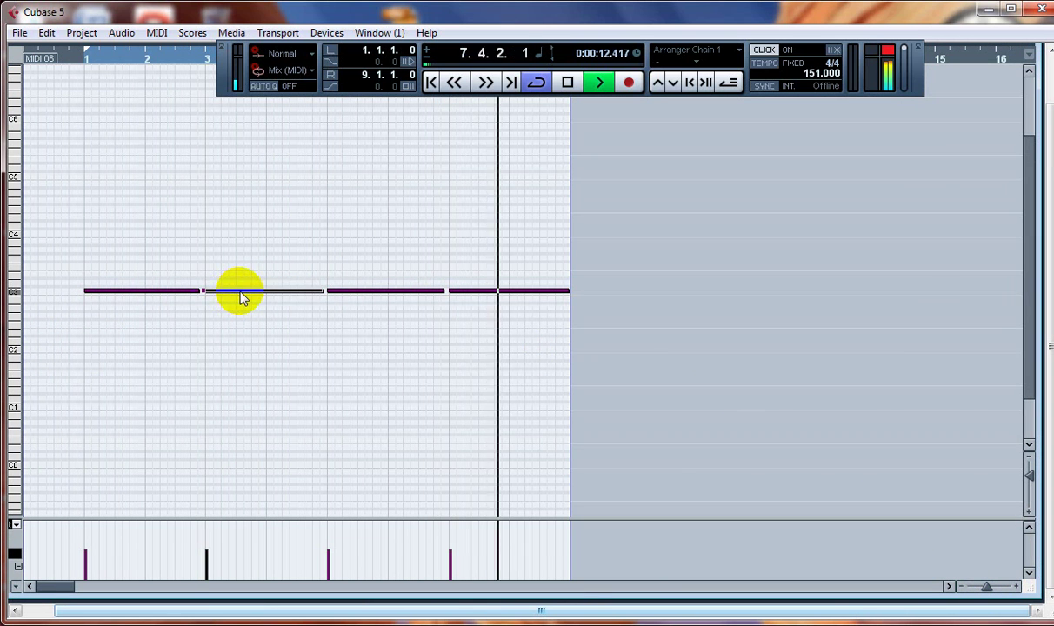
{"action": "left_click", "coordinate": [209, 302]}
{"action": "key", "text": "ctrl+z"}
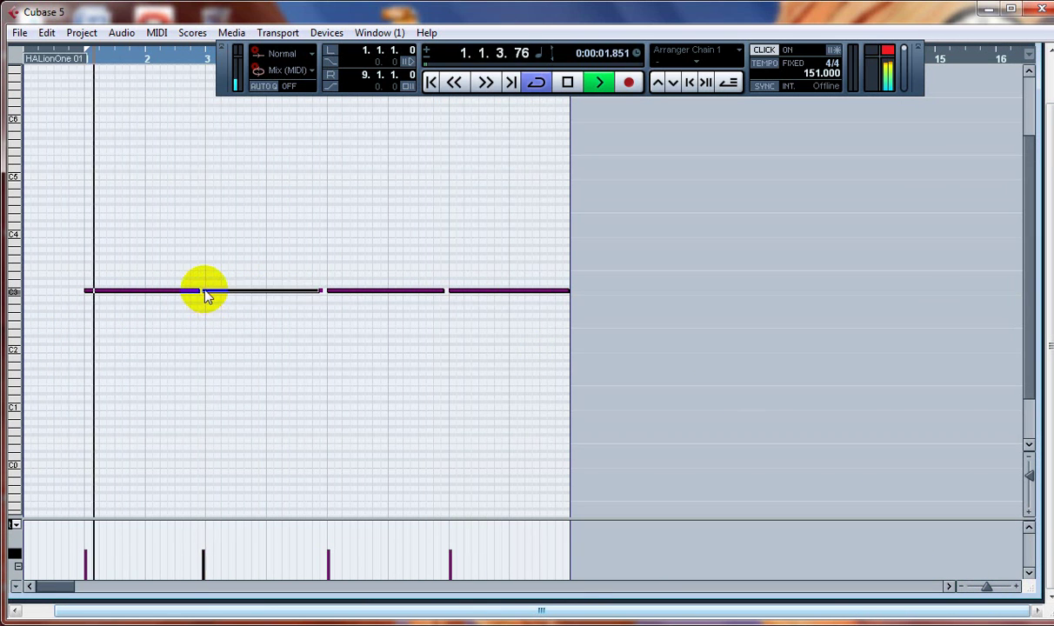
{"action": "left_click_drag", "start_coordinate": [206, 294], "coordinate": [209, 287]}
{"action": "left_click", "coordinate": [219, 306]}
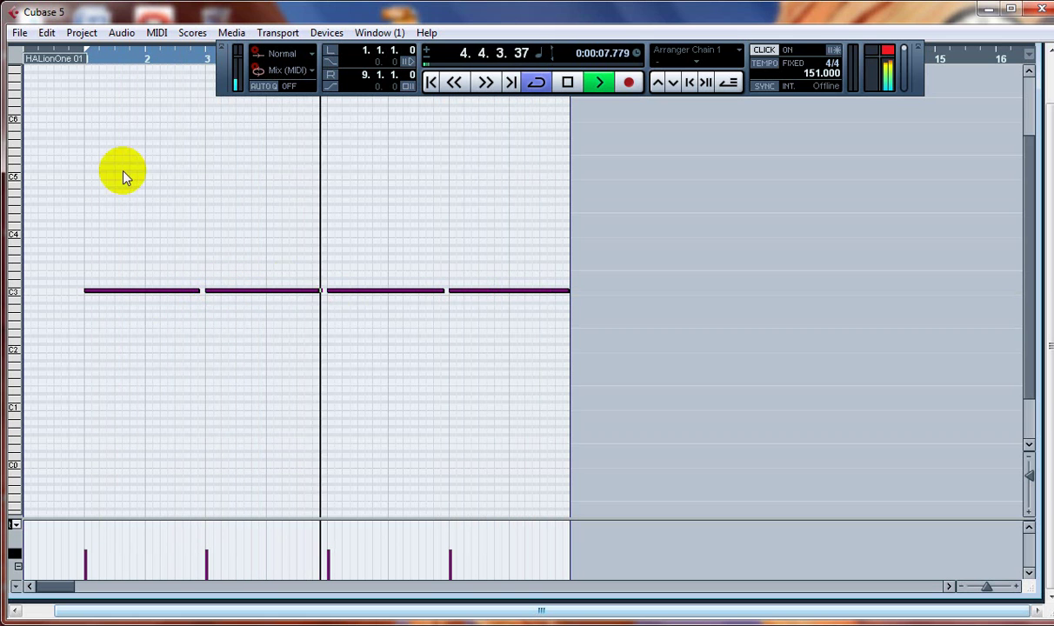
{"action": "left_click", "coordinate": [566, 82]}
{"action": "left_click", "coordinate": [584, 84]}
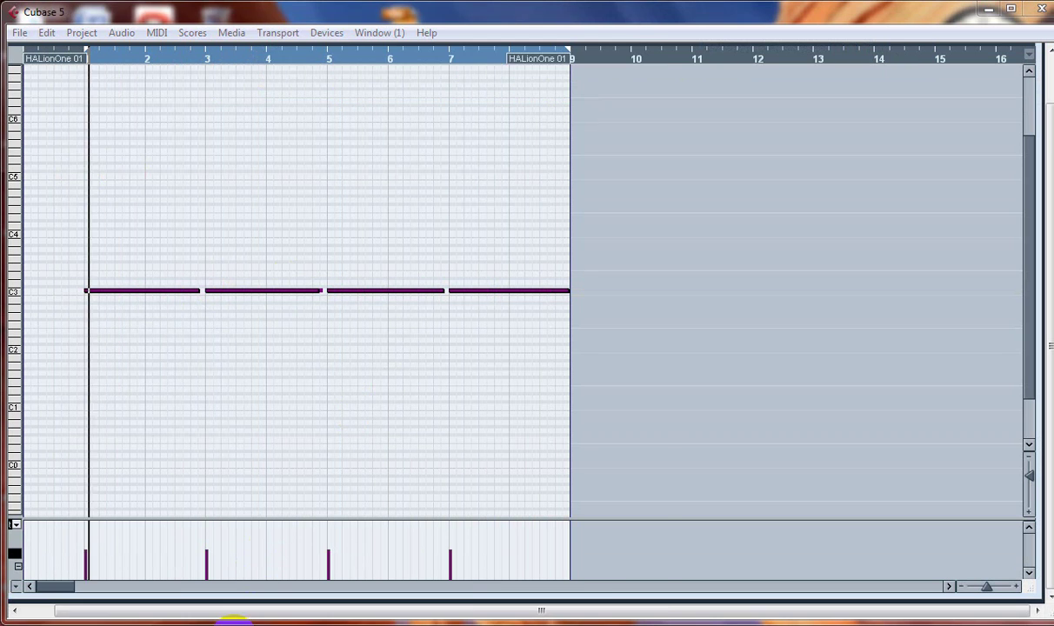
Step: Switch to Reason and fold NN-XT 2's remote editor
{"action": "key", "text": "alt+Tab"}
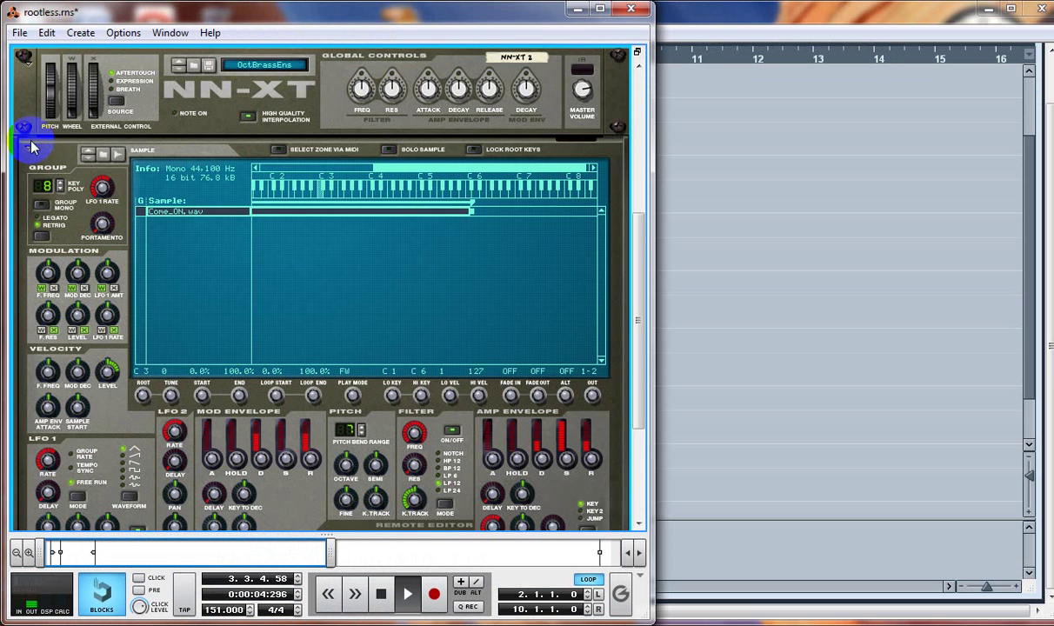
{"action": "left_click", "coordinate": [29, 152]}
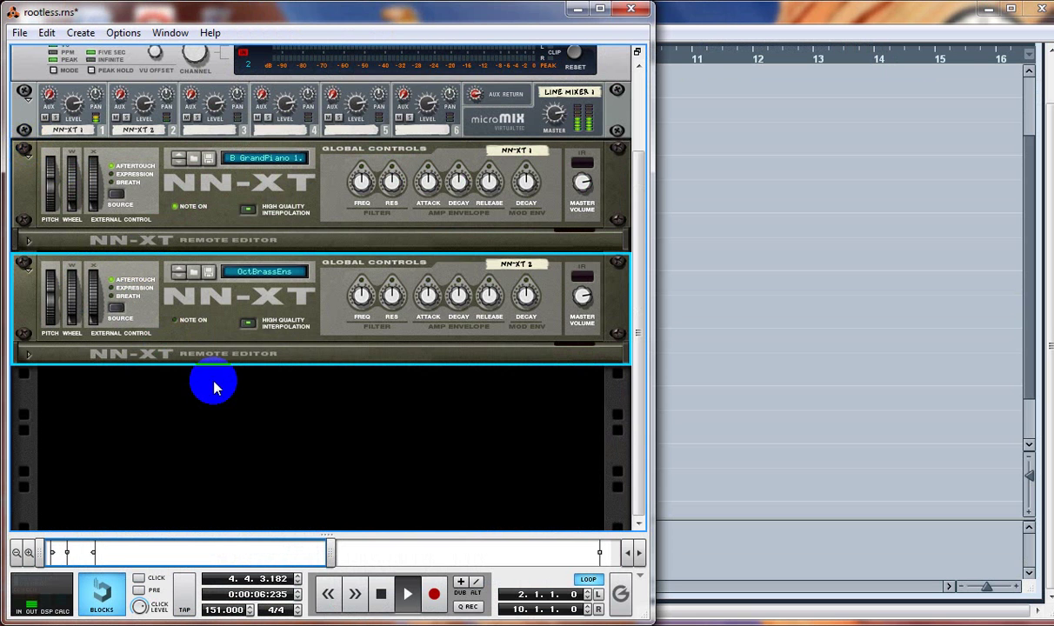
{"action": "left_click", "coordinate": [272, 372]}
{"action": "left_click", "coordinate": [272, 360]}
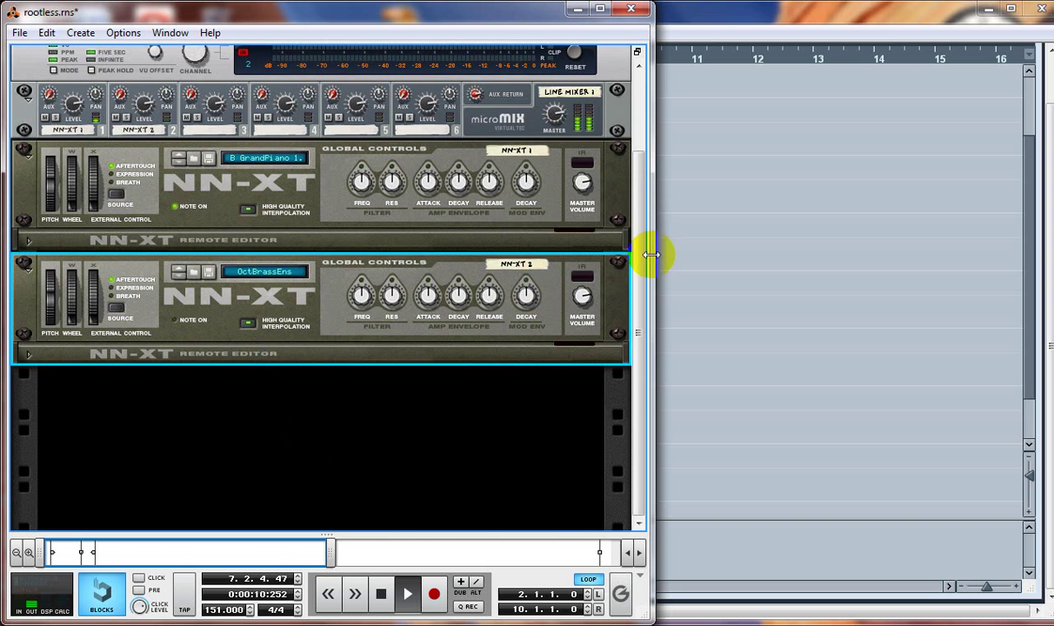
{"action": "left_click_drag", "start_coordinate": [639, 263], "coordinate": [643, 208]}
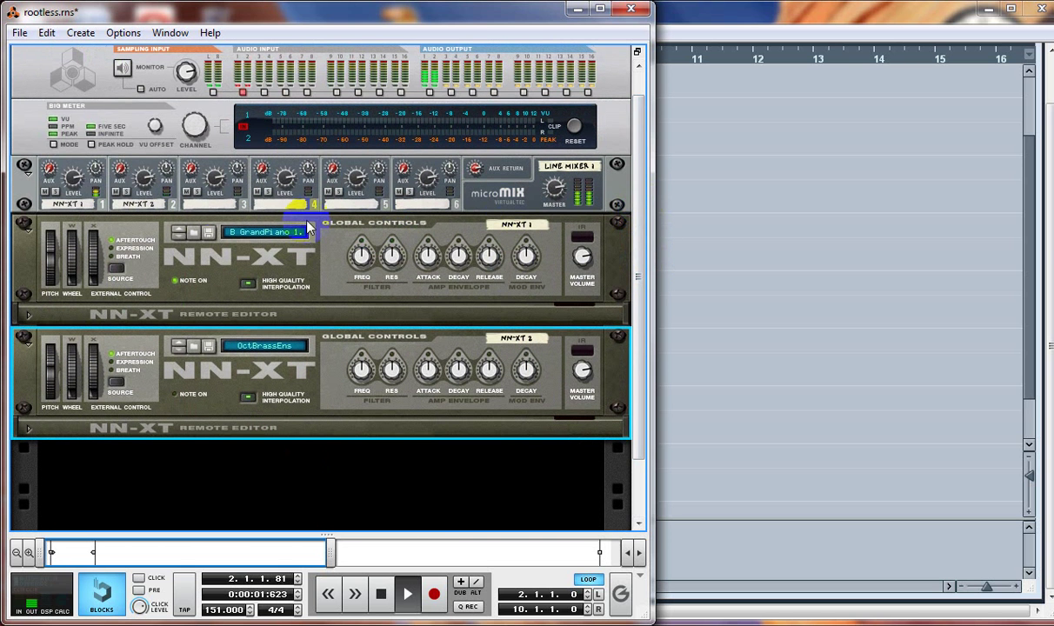
Step: Add a third NN-XT Advanced Sampler to the Reason rack and save the song
{"action": "left_click", "coordinate": [80, 33]}
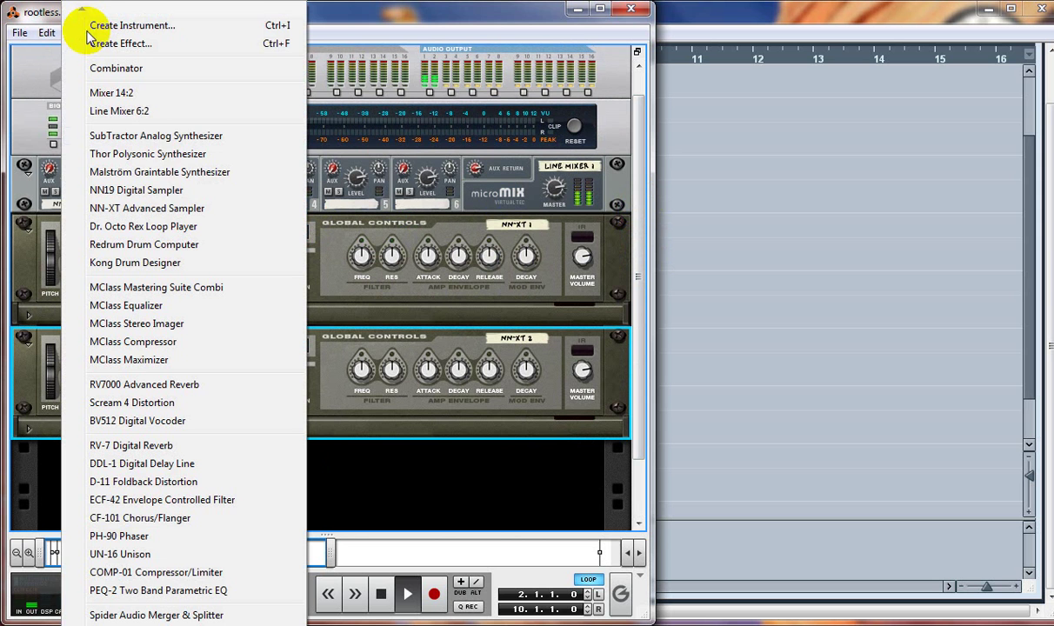
{"action": "left_click", "coordinate": [176, 209]}
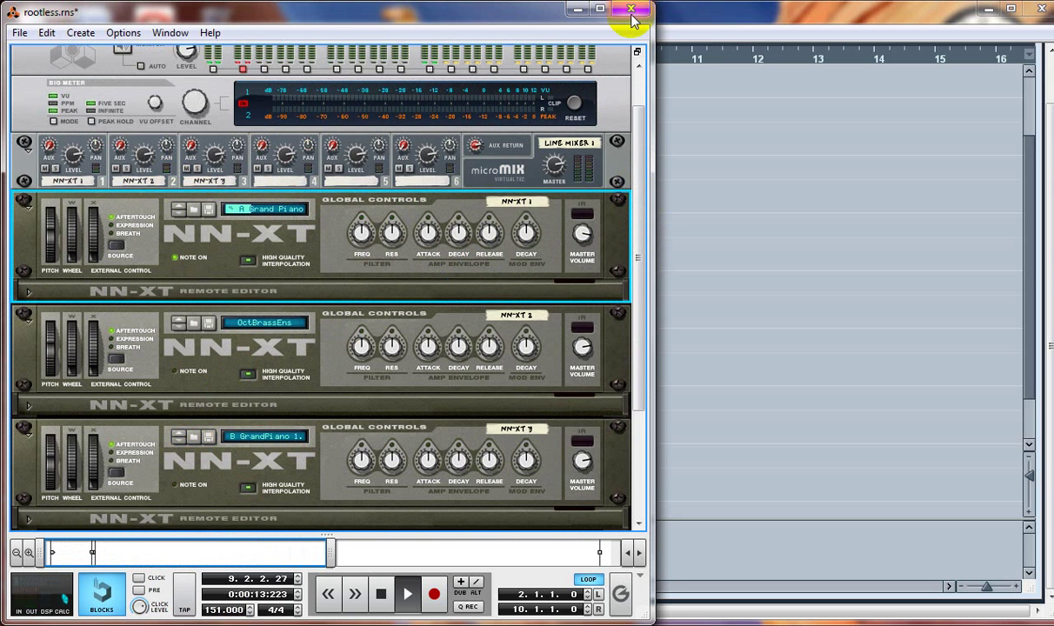
{"action": "left_click", "coordinate": [19, 33]}
{"action": "left_click", "coordinate": [52, 120]}
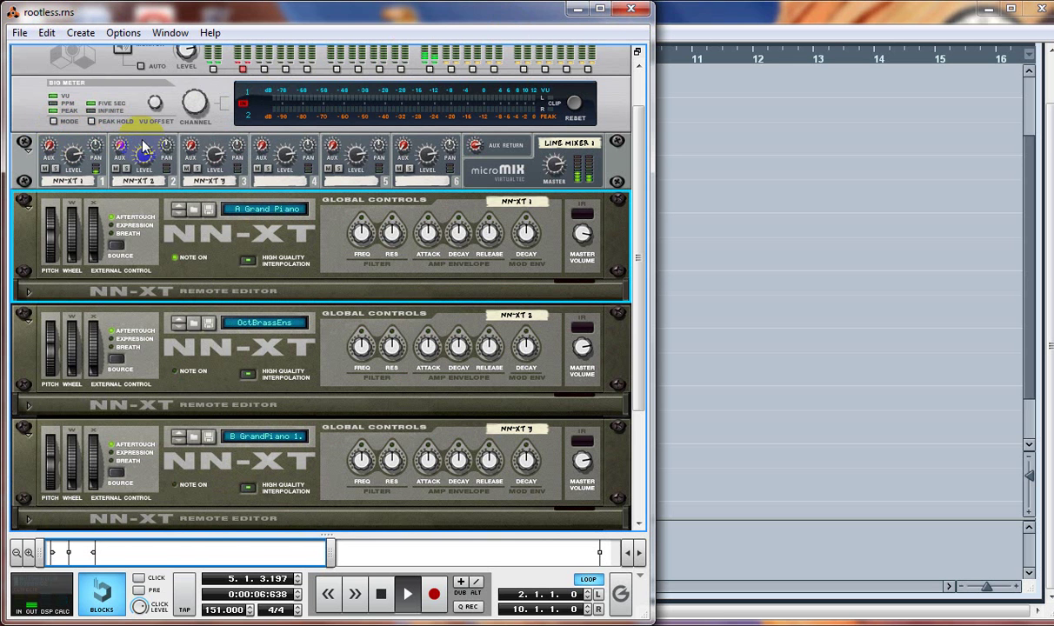
Step: Switch to Cubase and save the project
{"action": "left_click", "coordinate": [579, 11]}
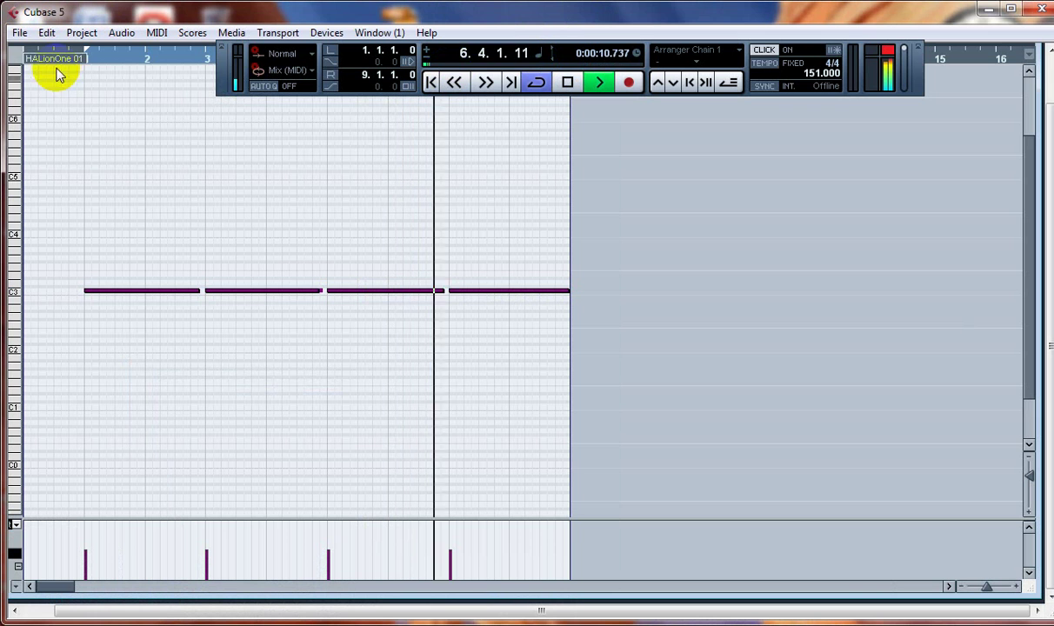
{"action": "left_click", "coordinate": [19, 33]}
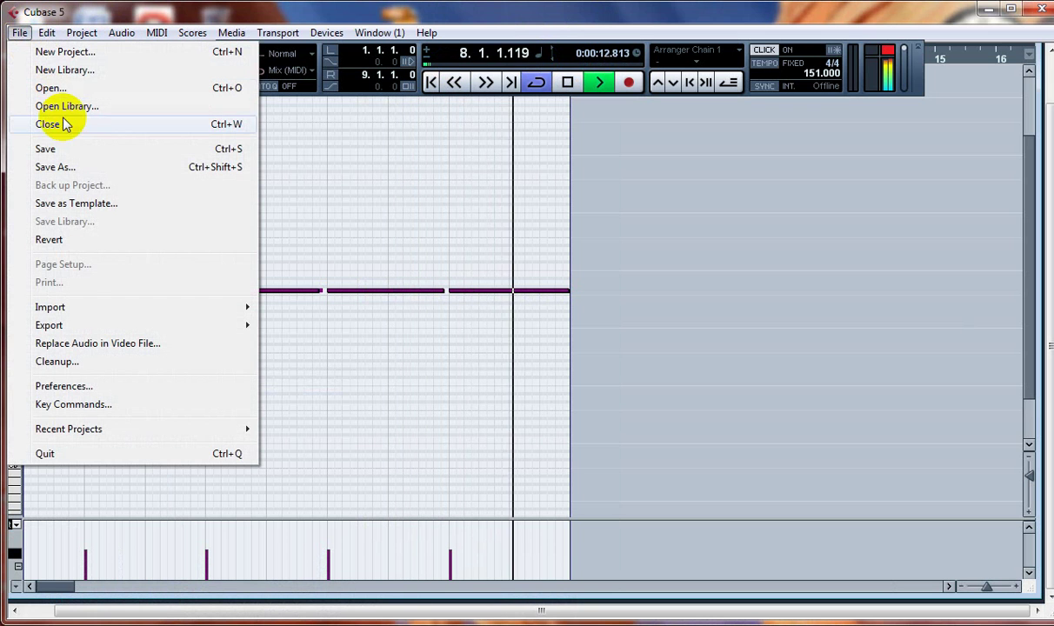
{"action": "left_click", "coordinate": [67, 148]}
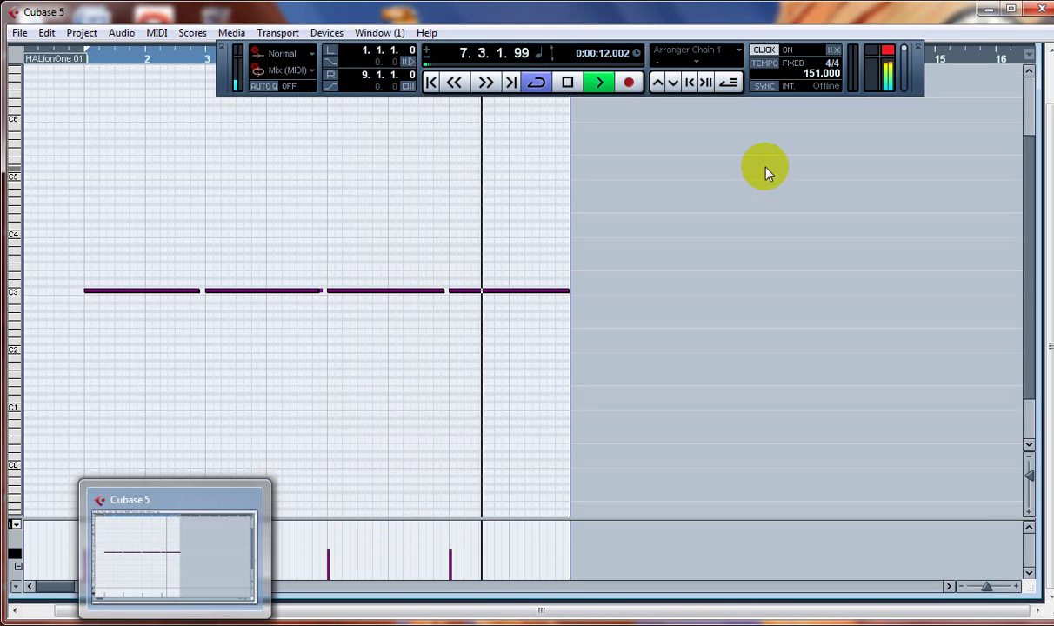
Step: Close the Key Editor and stop playback with the whole arrangement shown in the project window
{"action": "left_click", "coordinate": [1049, 69]}
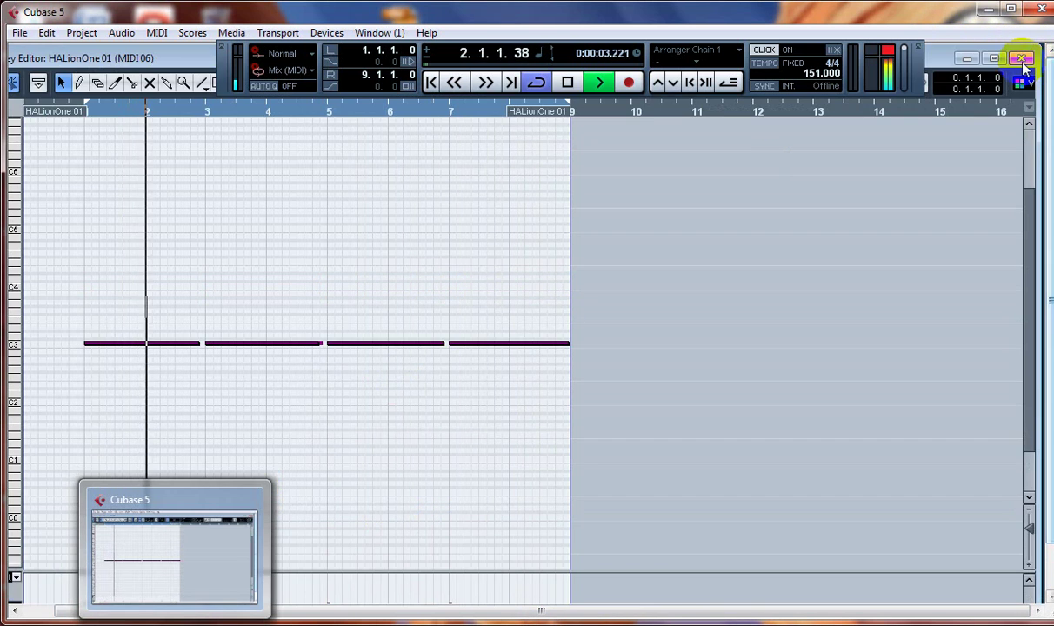
{"action": "left_click", "coordinate": [1022, 59]}
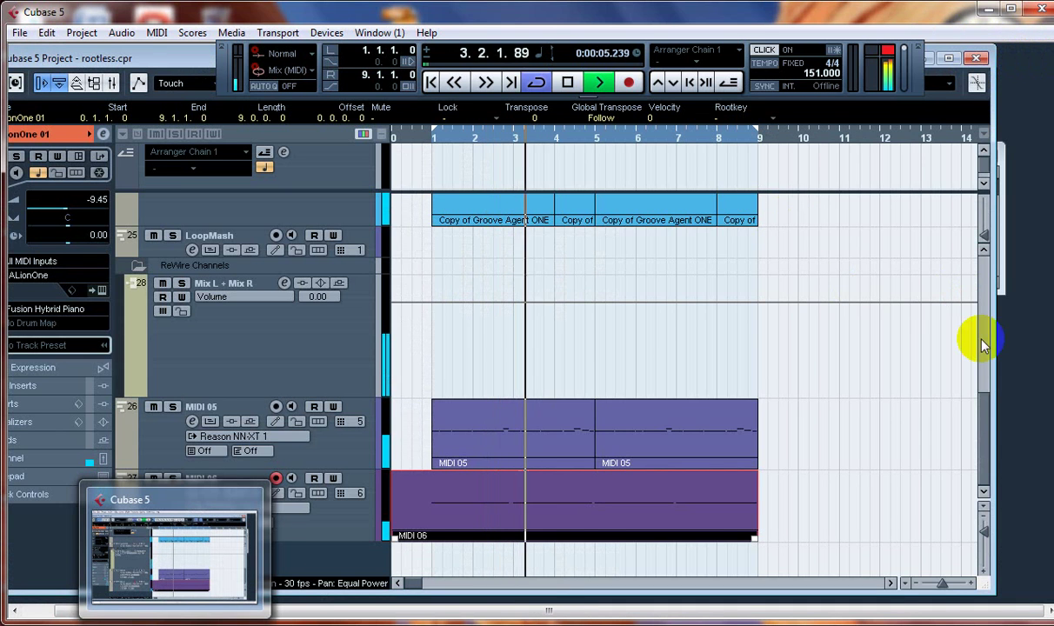
{"action": "left_click_drag", "start_coordinate": [943, 587], "coordinate": [941, 588]}
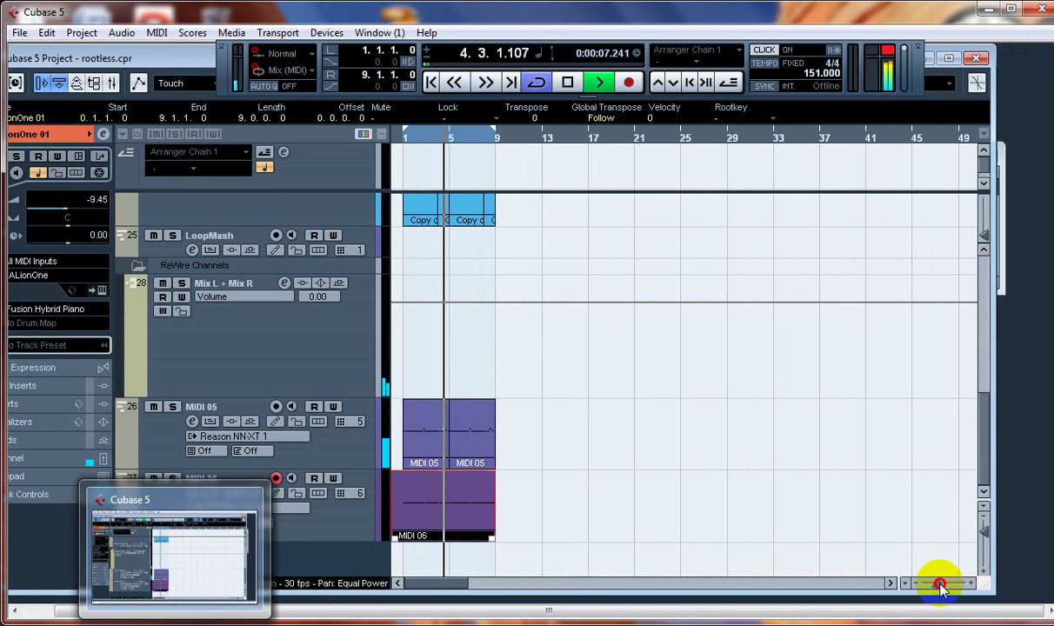
{"action": "left_click", "coordinate": [983, 545]}
{"action": "left_click_drag", "start_coordinate": [983, 543], "coordinate": [983, 526]}
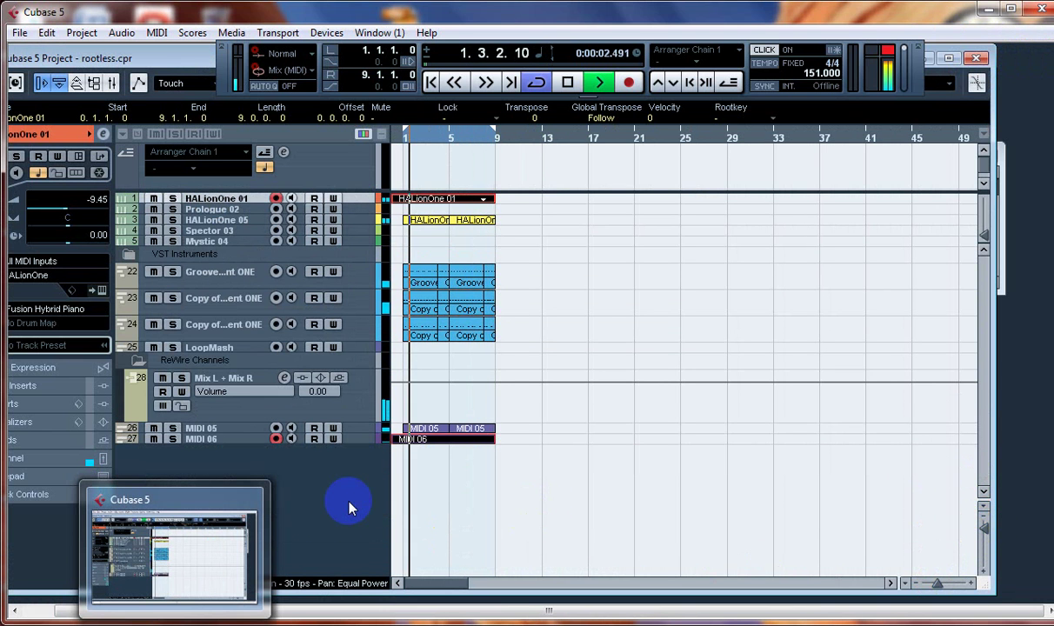
{"action": "left_click", "coordinate": [565, 83]}
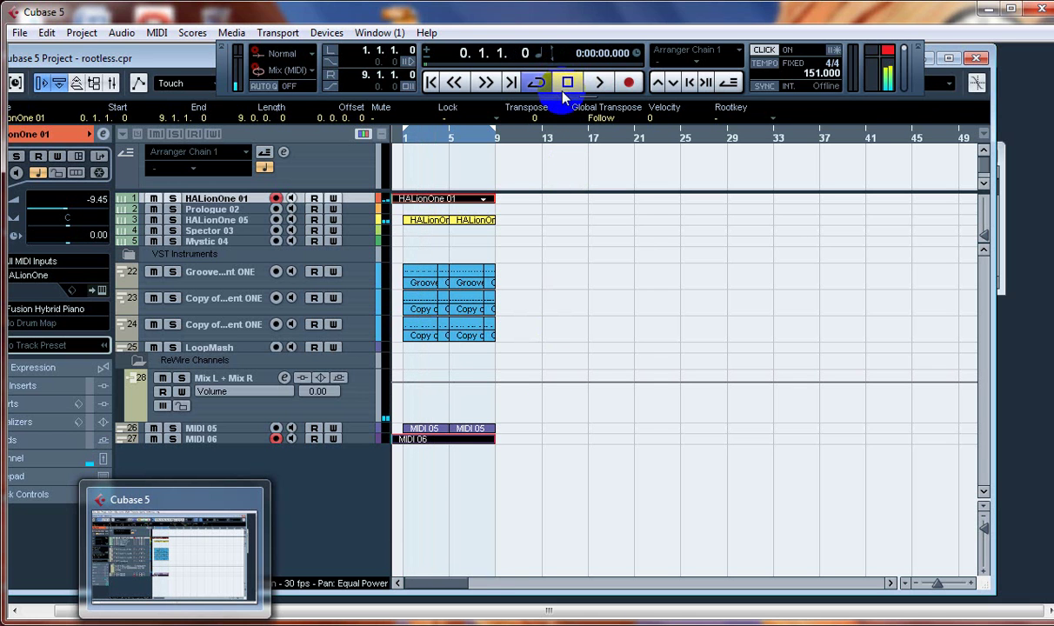